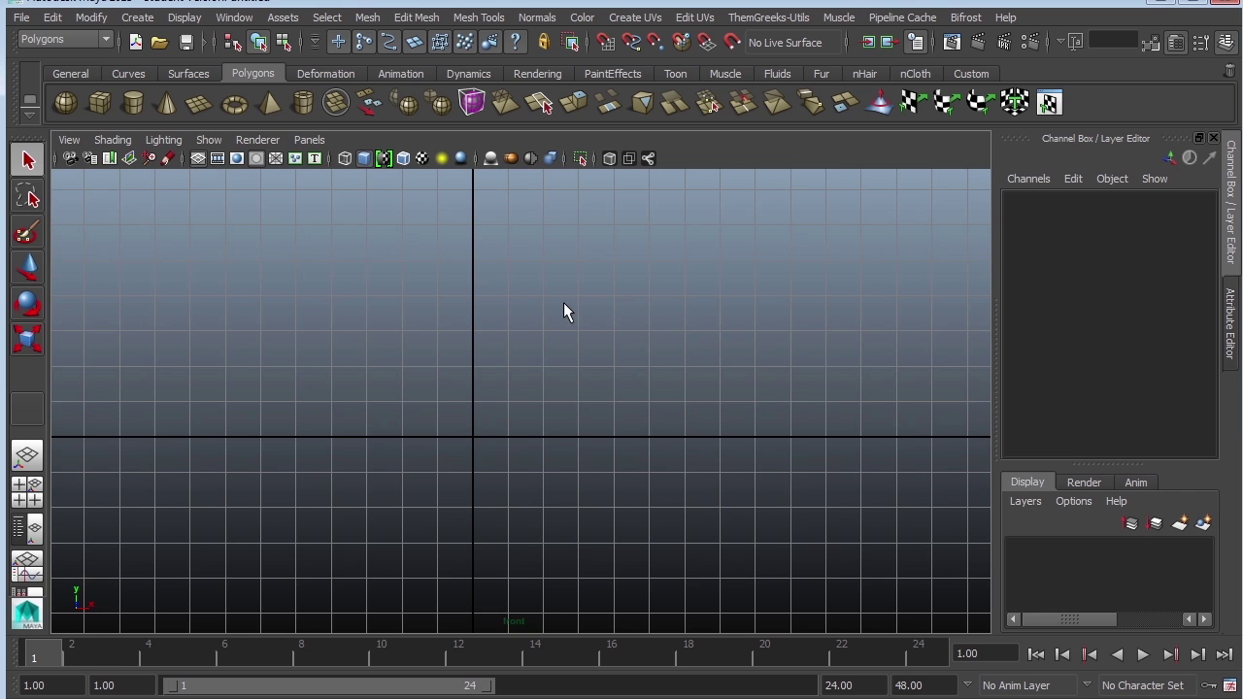
# Draw half of a goblet profile beside the vertical axis in the front view with the EP Curve Tool, from inner bowl to base
pyautogui.click(137, 18)
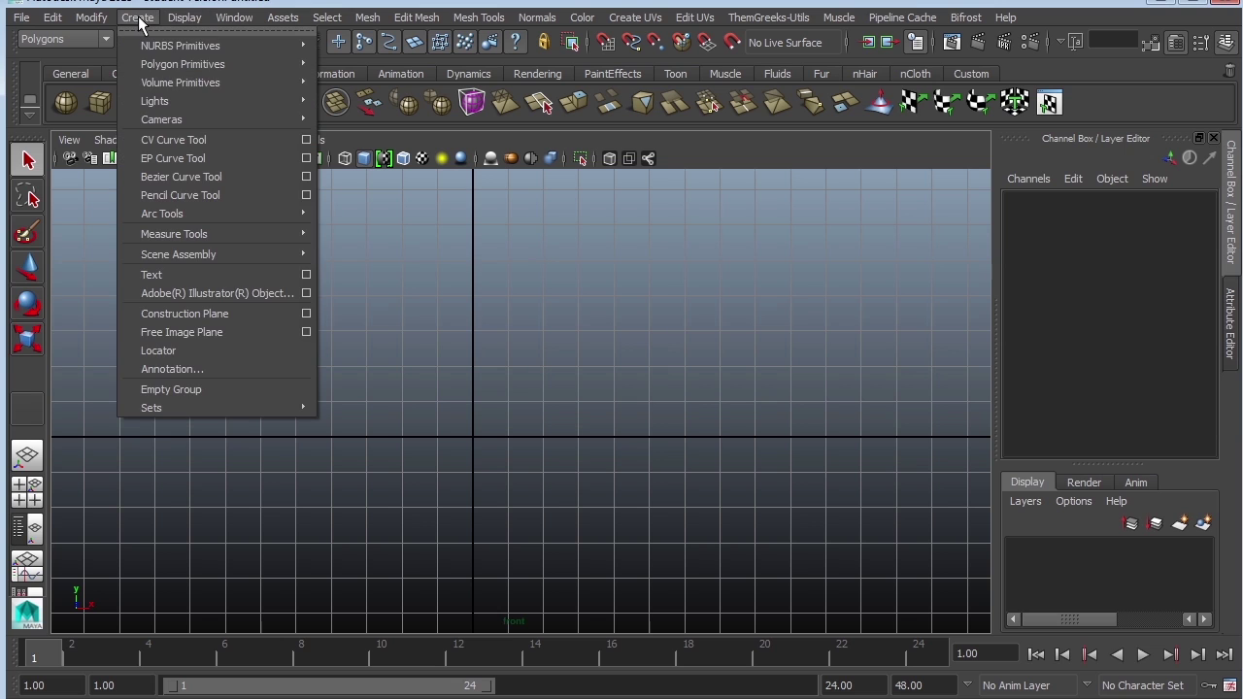
pyautogui.click(174, 156)
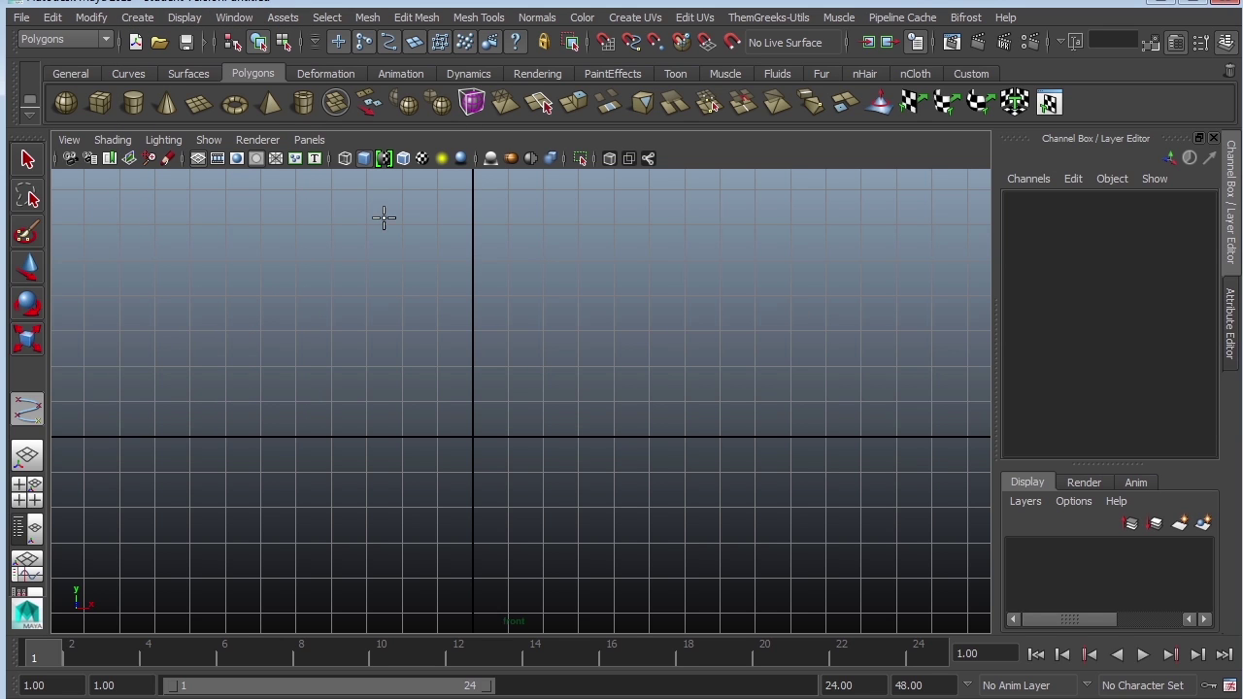
pyautogui.click(476, 336)
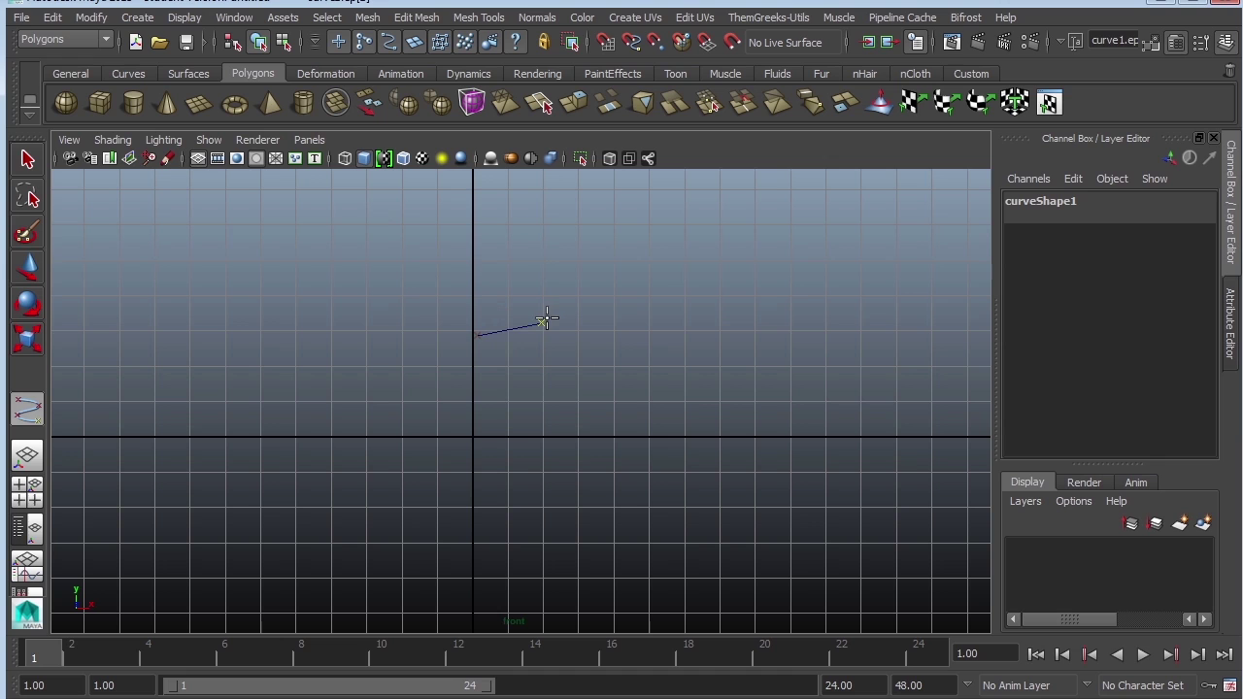
pyautogui.click(540, 322)
pyautogui.click(563, 255)
pyautogui.click(564, 216)
pyautogui.click(600, 210)
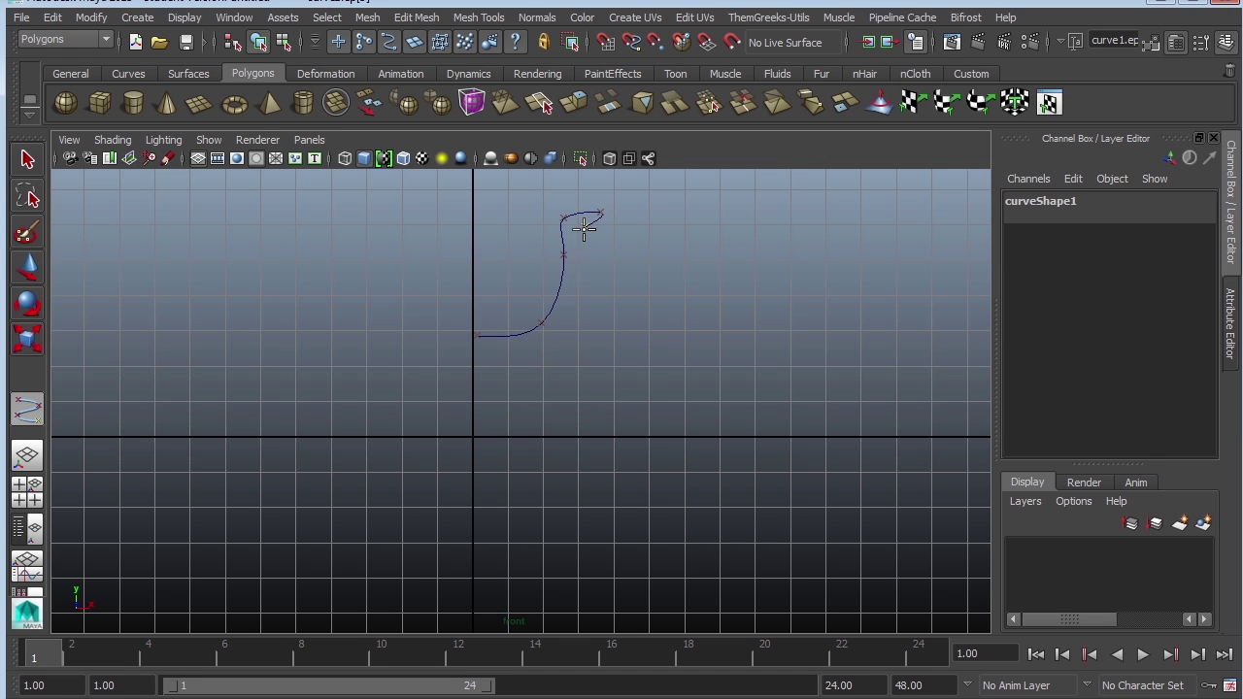
pyautogui.click(574, 282)
pyautogui.click(576, 301)
pyautogui.click(573, 330)
pyautogui.click(563, 344)
pyautogui.click(541, 351)
pyautogui.click(528, 356)
pyautogui.click(518, 374)
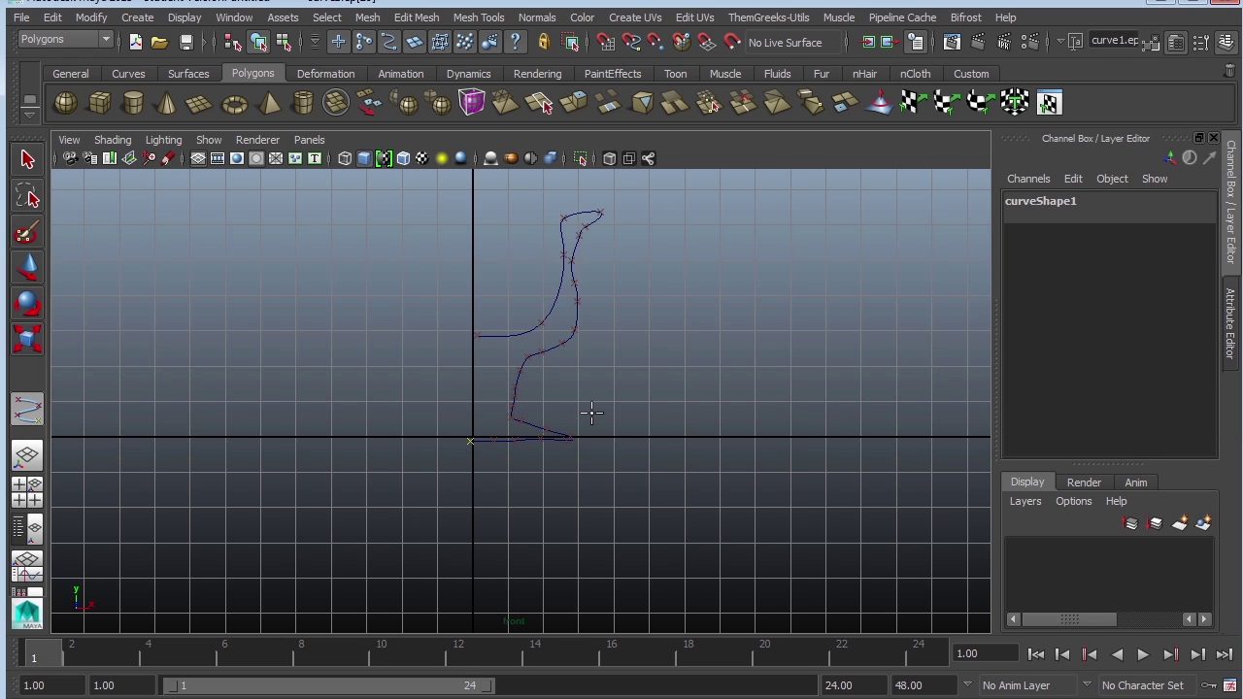
pyautogui.press('Return')
pyautogui.press('w')
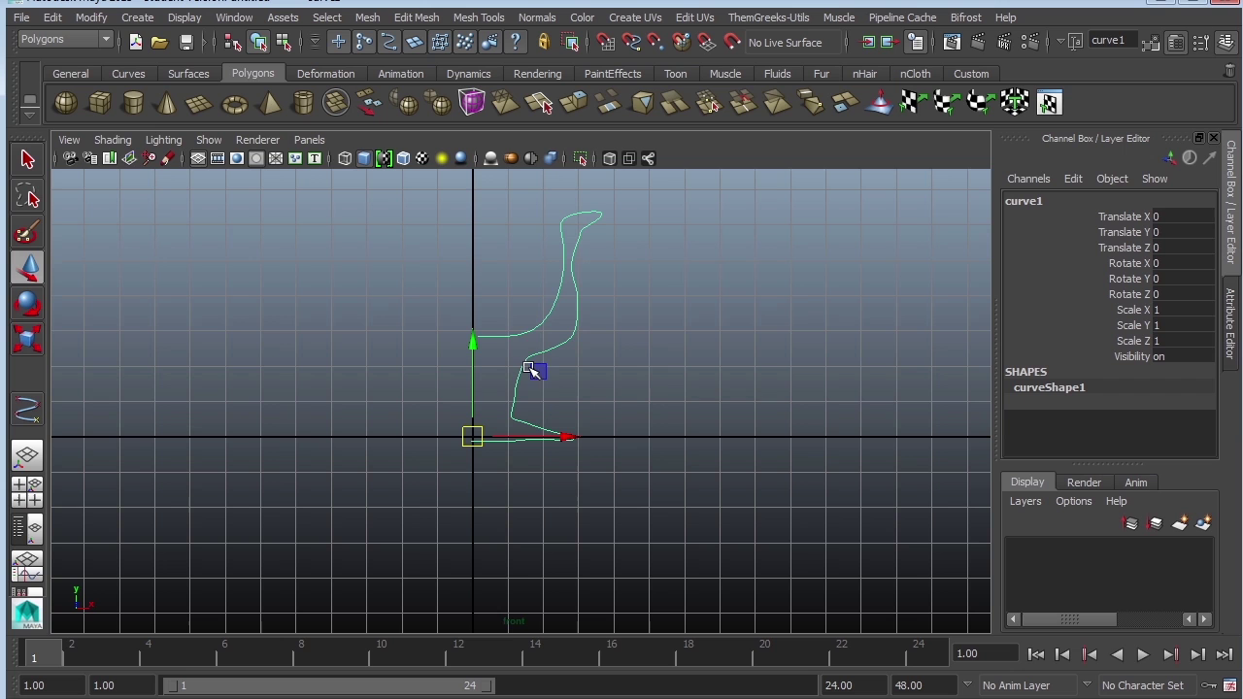
# Scale the profile curve's two end control vertices horizontally to line them up on the vertical centre axis
pyautogui.scroll(3, 590, 397)
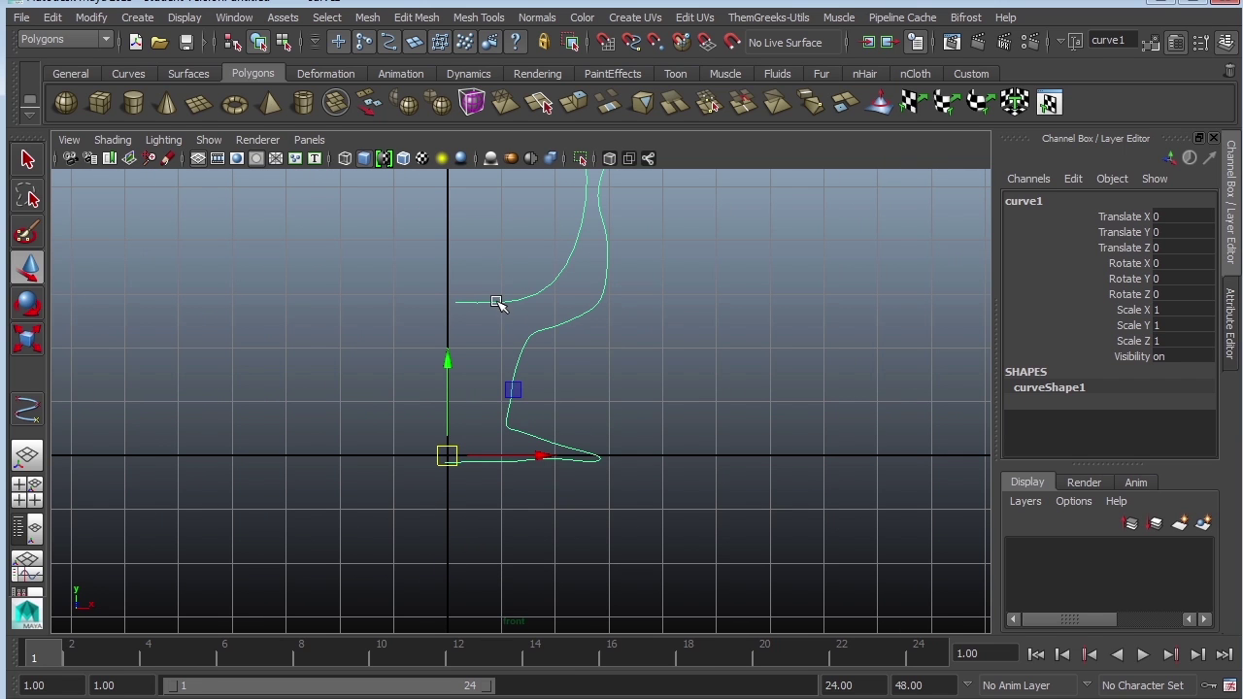
pyautogui.moveTo(495, 303); pyautogui.dragTo(417, 282, button='right')
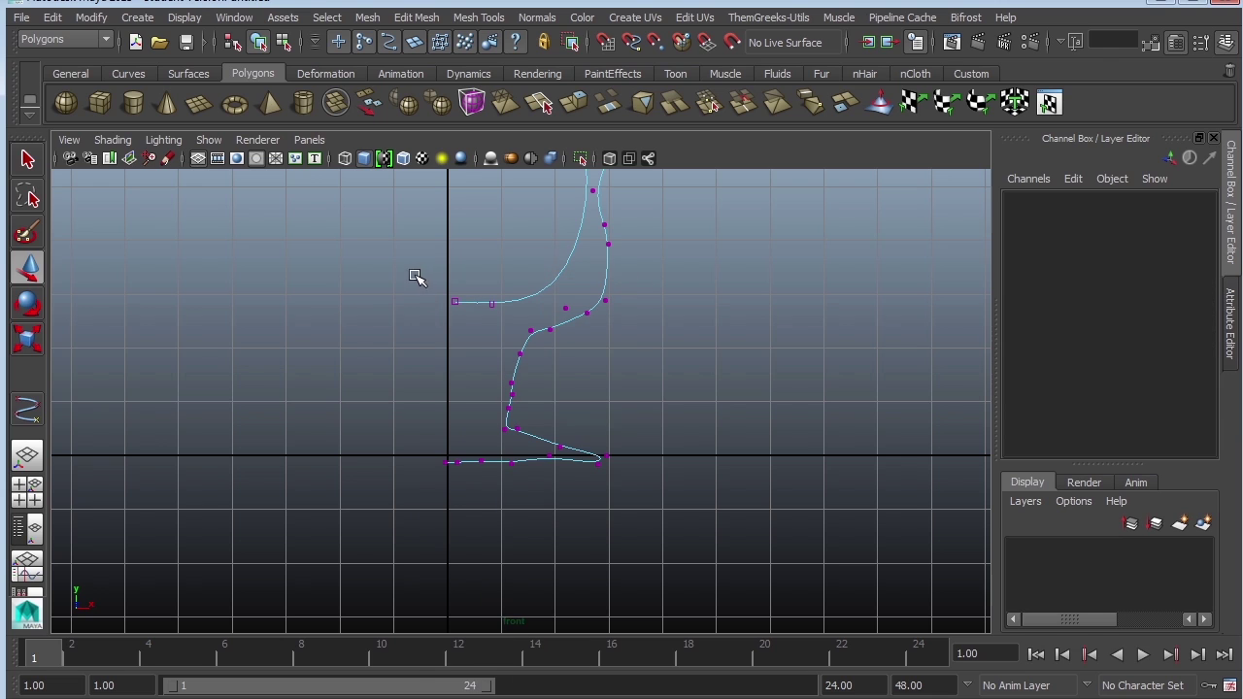
pyautogui.moveTo(415, 279); pyautogui.dragTo(462, 336)
pyautogui.keyDown('shift'); pyautogui.moveTo(428, 446); pyautogui.dragTo(458, 487); pyautogui.keyUp('shift')
pyautogui.press('r')
pyautogui.moveTo(527, 381); pyautogui.dragTo(452, 384)
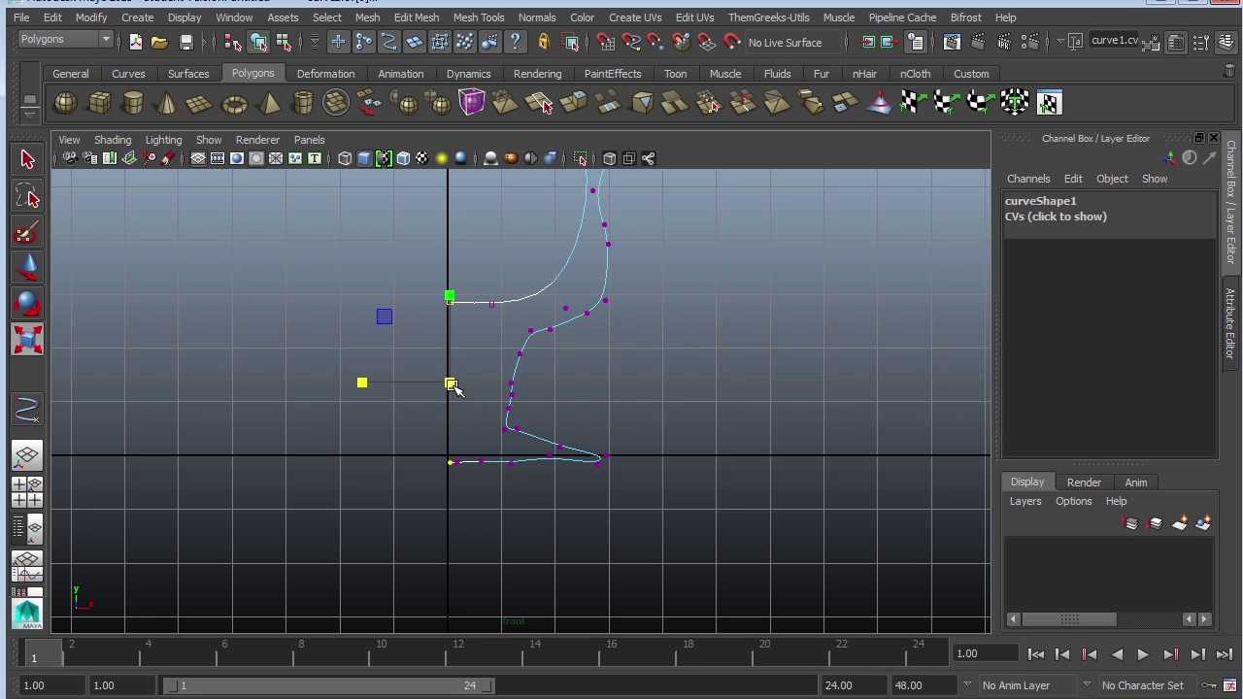
# Revolve the whole profile curve into a goblet surface in the perspective view
pyautogui.moveTo(603, 279); pyautogui.dragTo(674, 256, button='right')
pyautogui.click(594, 305)
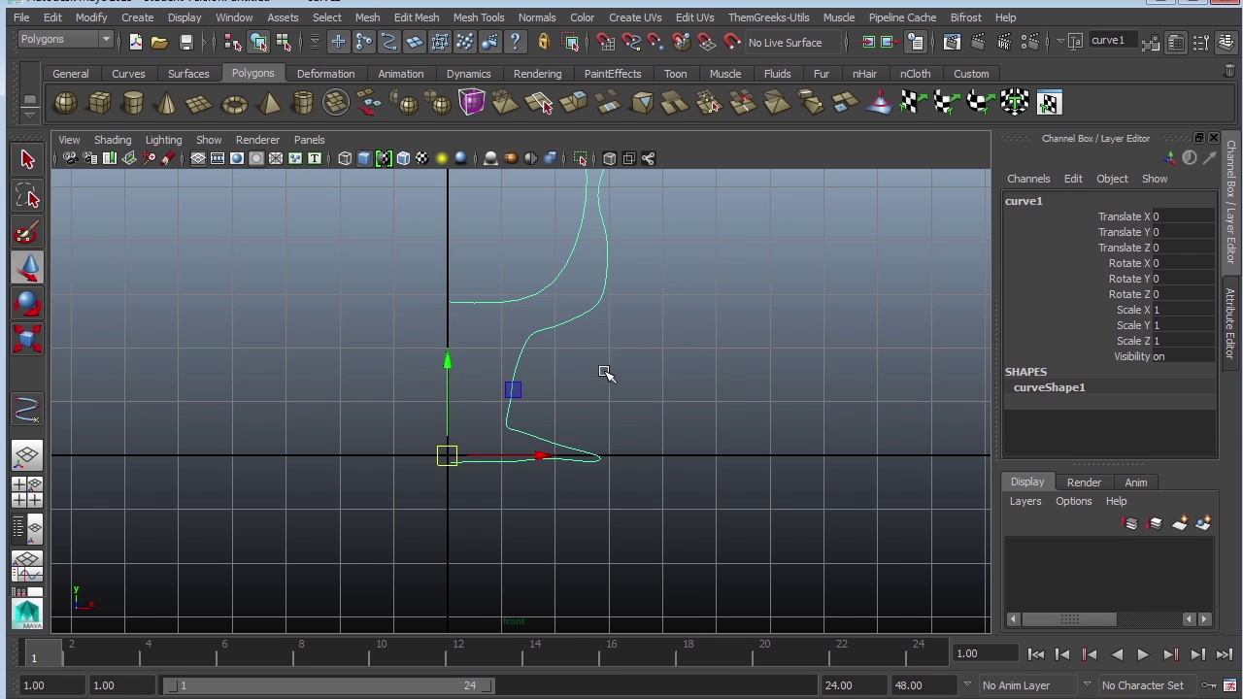
pyautogui.press('space')
pyautogui.press('space')
pyautogui.keyDown('alt'); pyautogui.moveTo(660, 364); pyautogui.dragTo(694, 354); pyautogui.keyUp('alt')
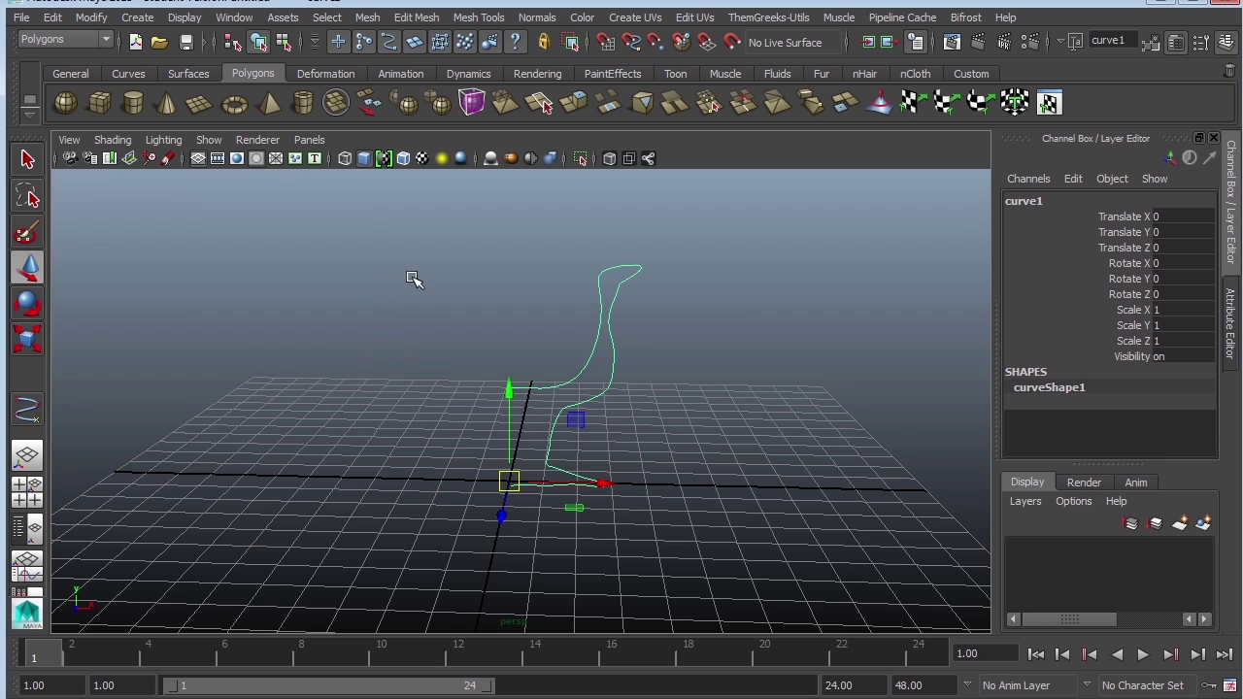
pyautogui.click(196, 75)
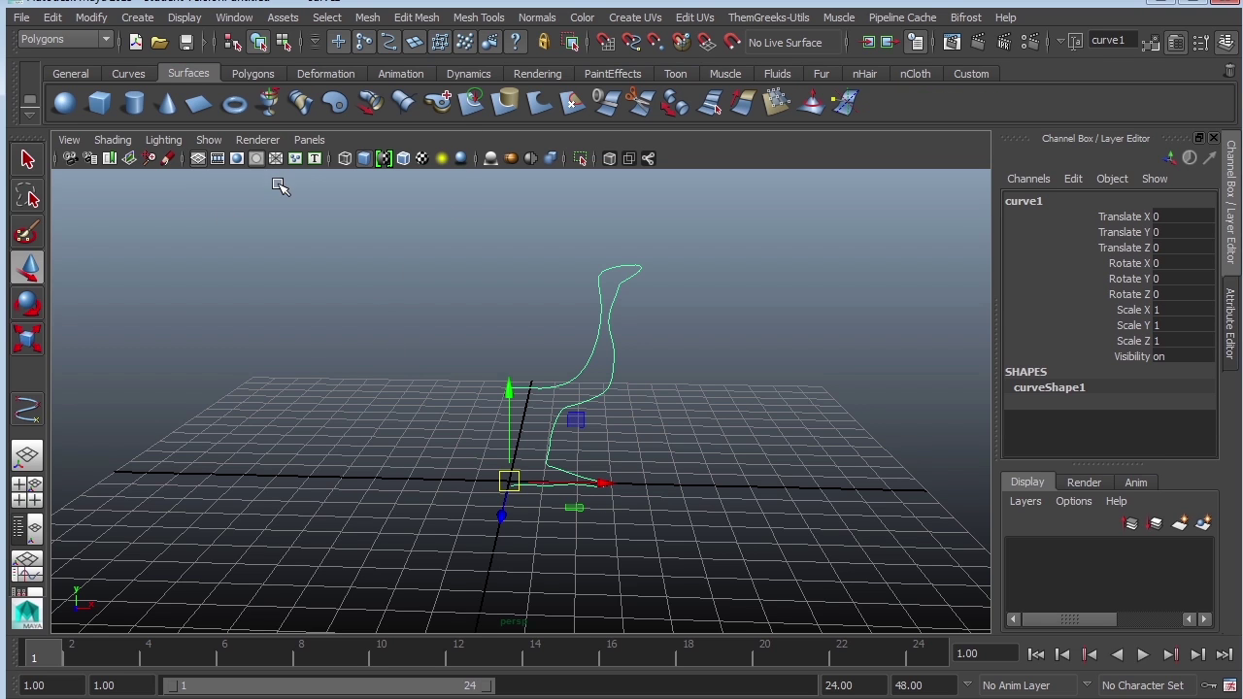
pyautogui.click(273, 105)
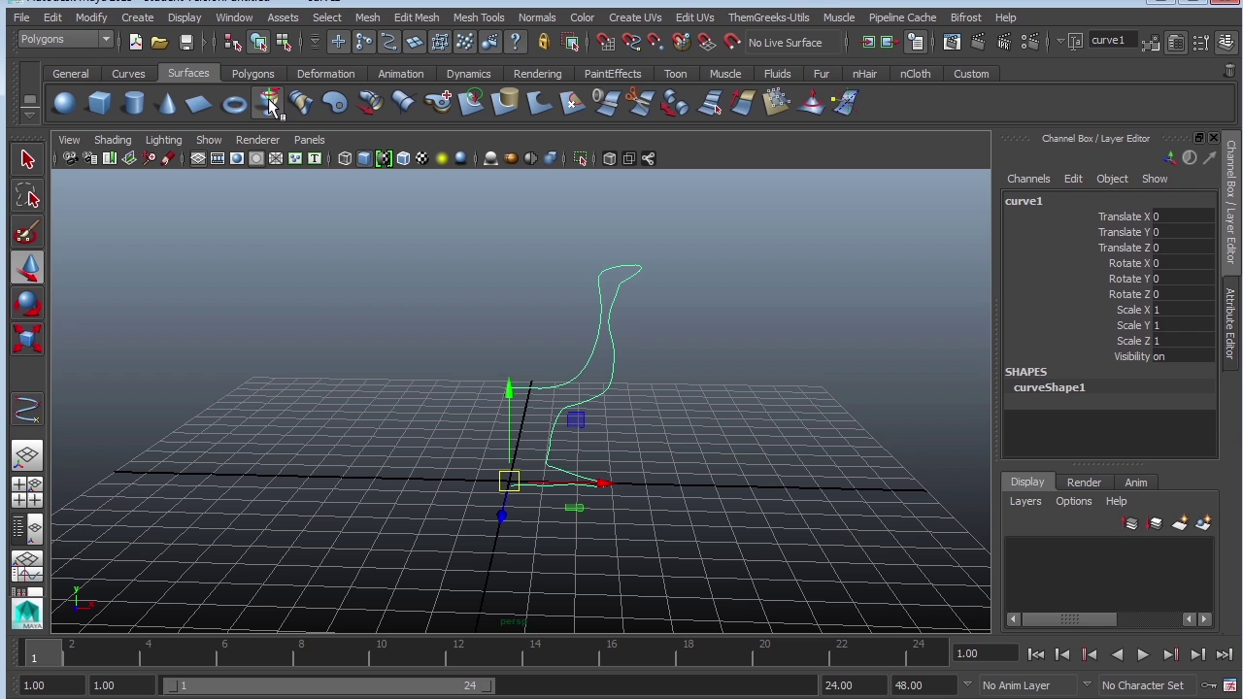
pyautogui.moveTo(636, 435); pyautogui.dragTo(648, 434, button='middle')
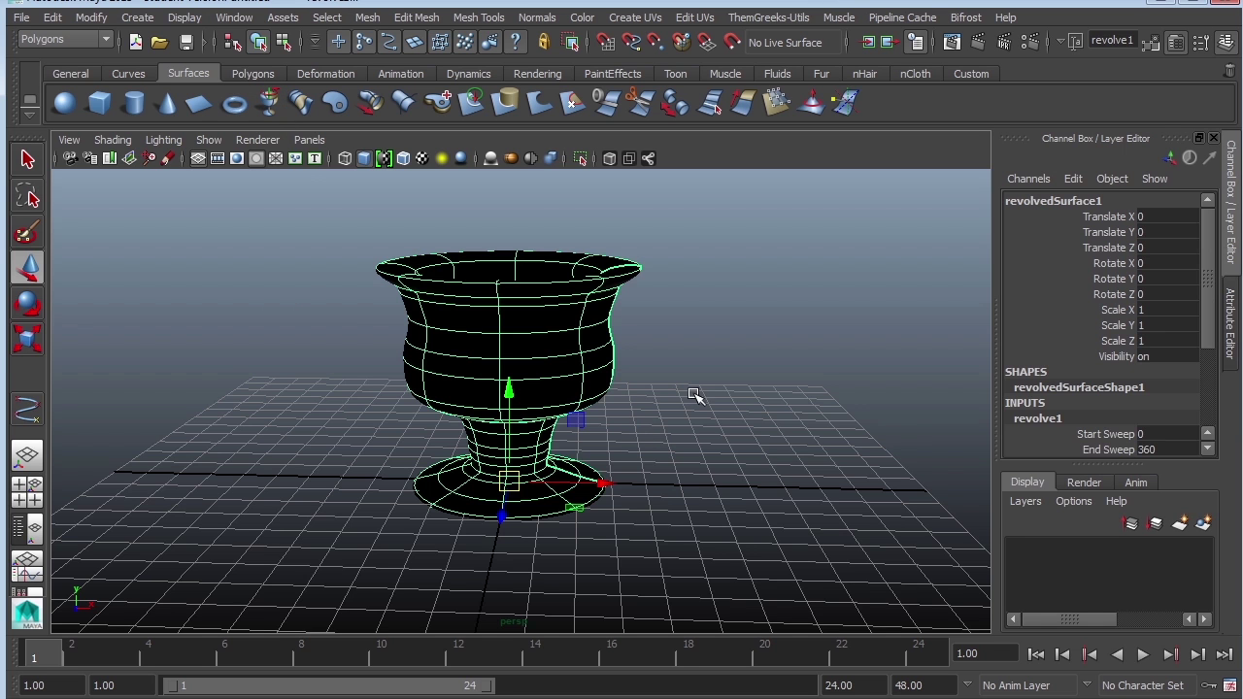
pyautogui.moveTo(693, 394)
pyautogui.keyDown('alt'); pyautogui.mouseDown()
pyautogui.moveTo(591, 402)
pyautogui.moveTo(693, 387)
pyautogui.mouseUp(); pyautogui.keyUp('alt')
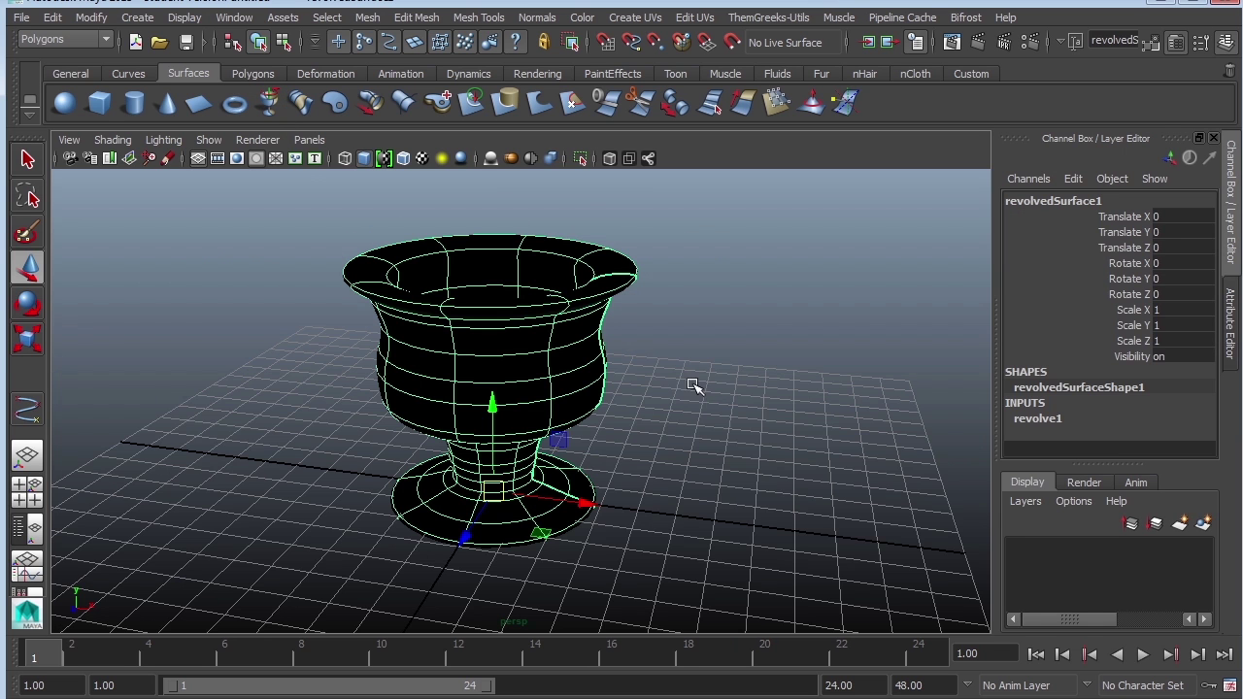
# Move the revolved goblet away from its profile curve along X to about -4.629
pyautogui.click(670, 375)
pyautogui.click(504, 408)
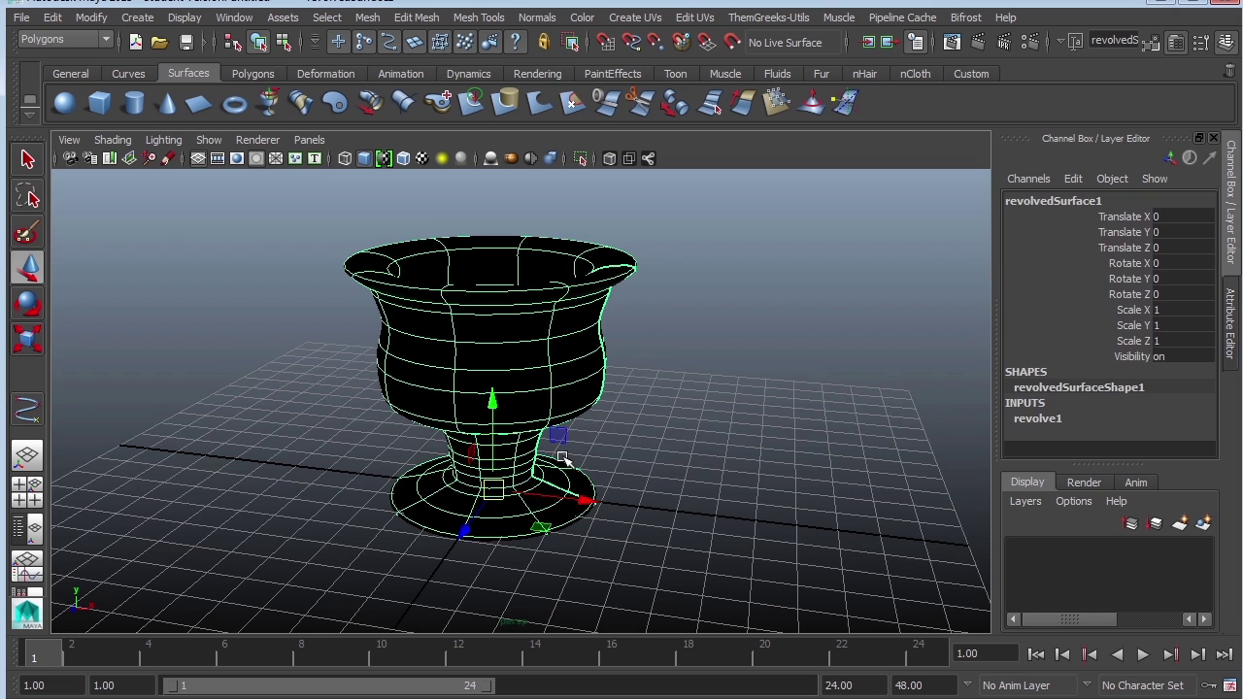
pyautogui.moveTo(585, 507); pyautogui.dragTo(427, 482)
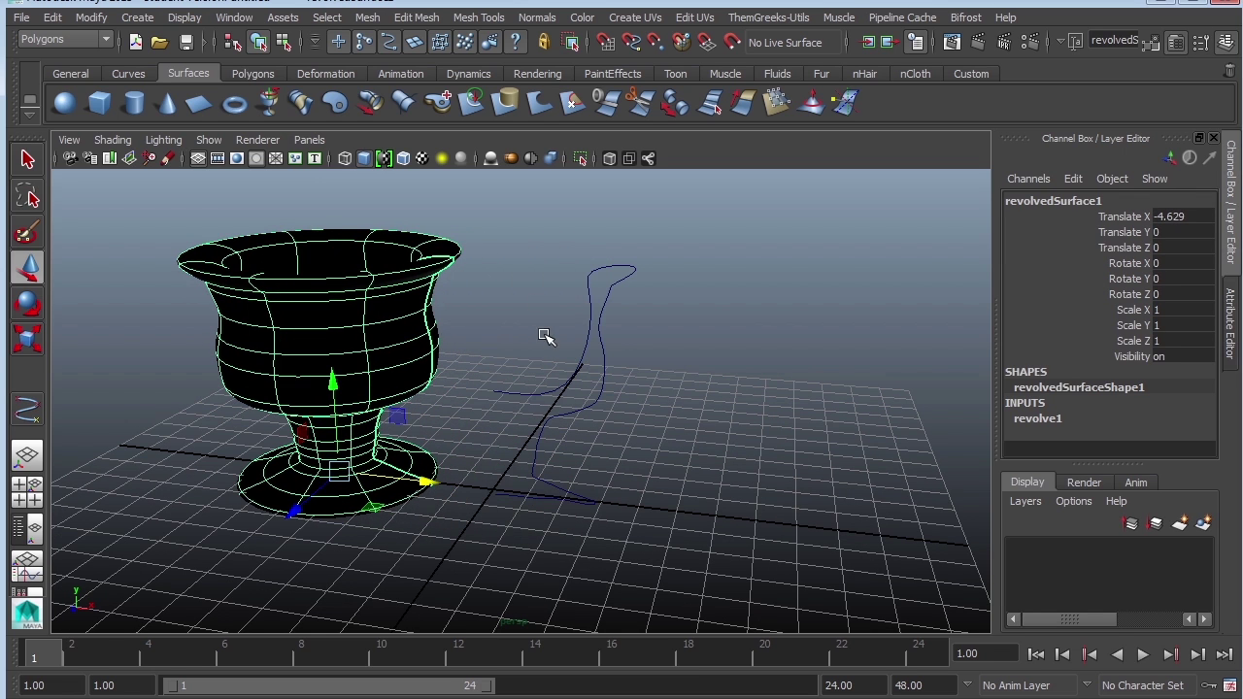
pyautogui.keyDown('alt'); pyautogui.moveTo(505, 380); pyautogui.dragTo(558, 314); pyautogui.keyUp('alt')
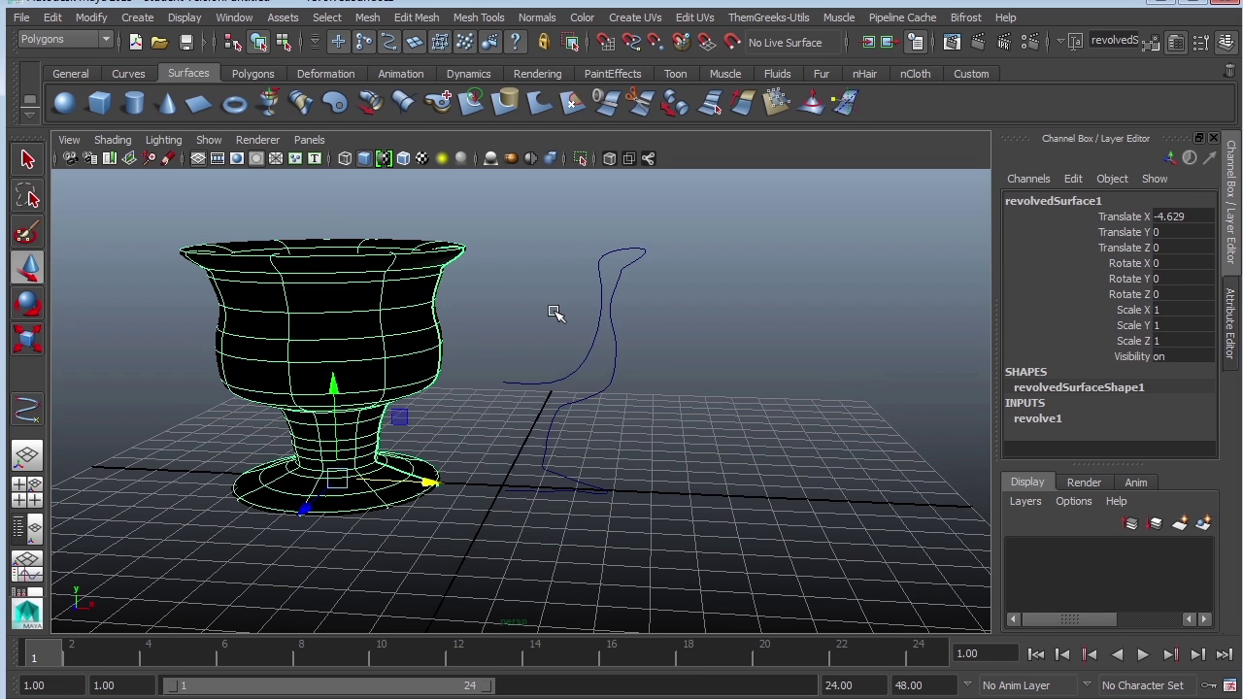
# Raise the bowl's control vertices on the profile curve to lengthen the stem, and pull the vertices at the stem's top inward
pyautogui.rightClick(612, 382)
pyautogui.click(550, 381)
pyautogui.keyDown('alt'); pyautogui.moveTo(695, 392); pyautogui.dragTo(632, 343); pyautogui.keyUp('alt')
pyautogui.moveTo(488, 256); pyautogui.dragTo(679, 421)
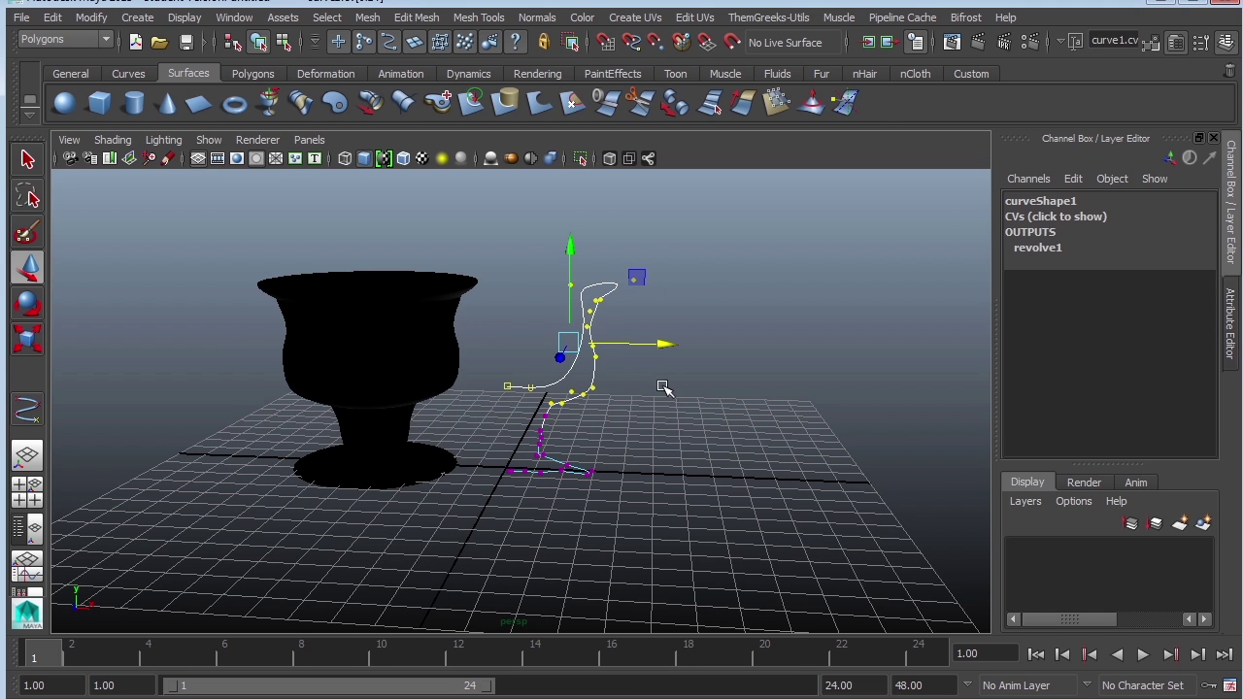
pyautogui.moveTo(572, 243); pyautogui.dragTo(577, 194)
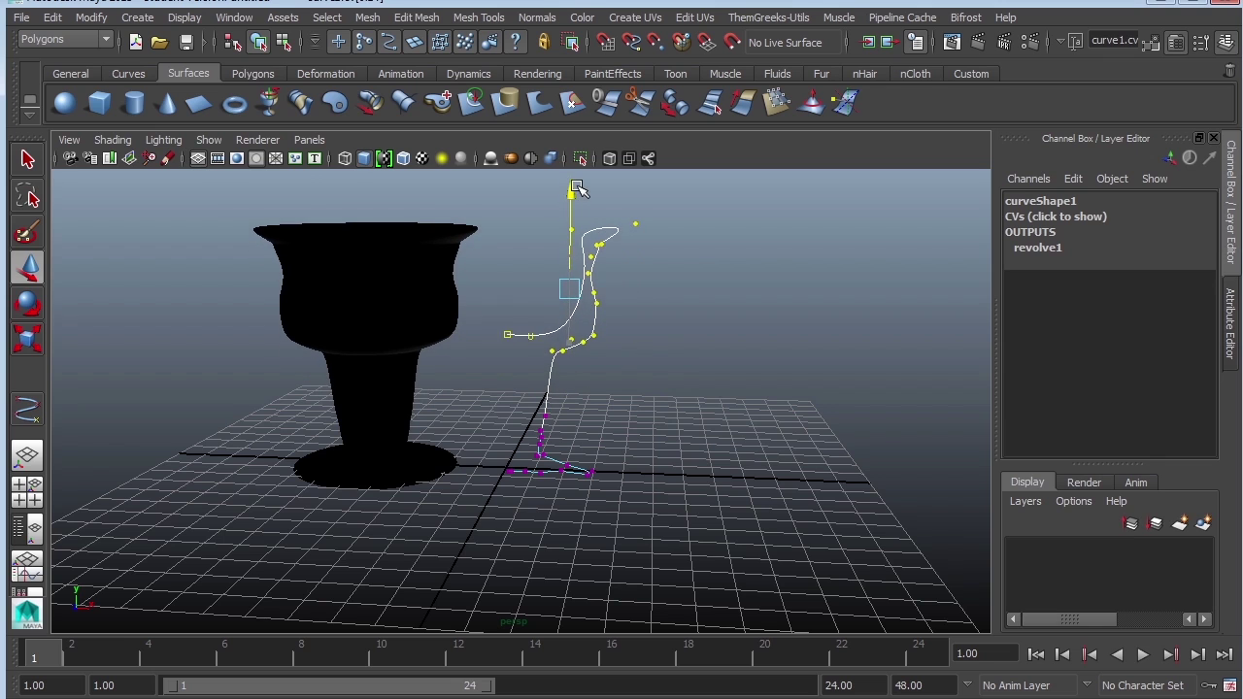
pyautogui.click(551, 354)
pyautogui.moveTo(656, 361); pyautogui.dragTo(623, 357)
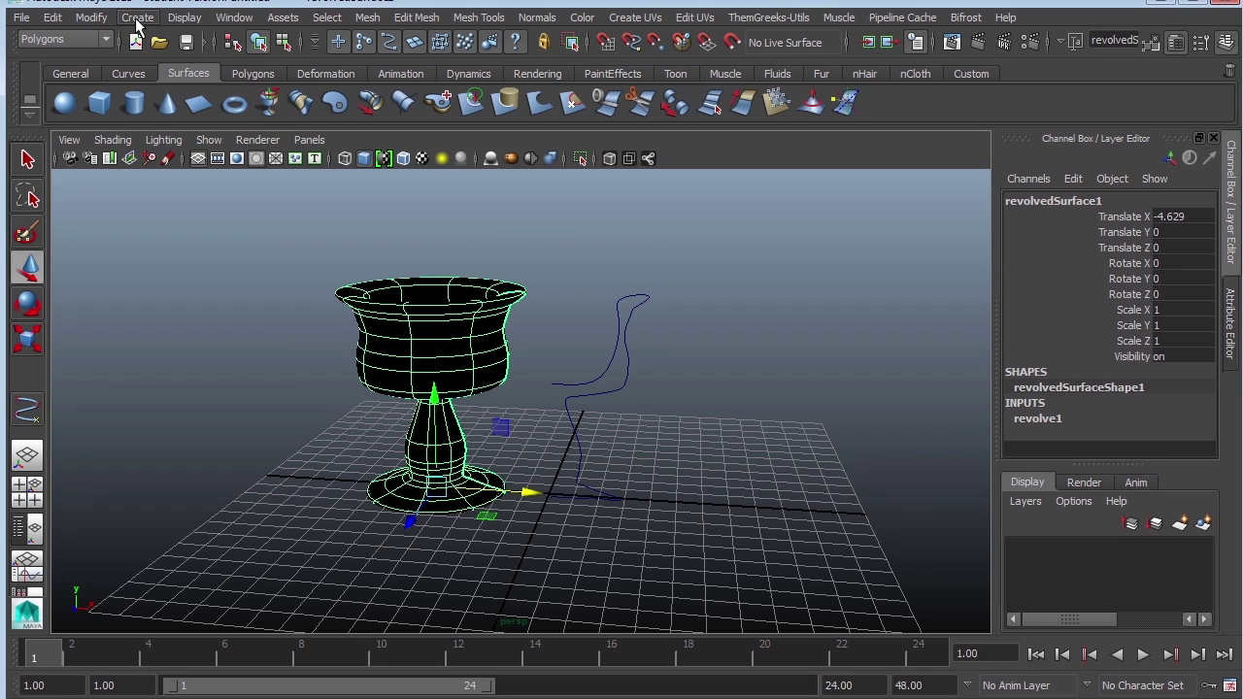
# Convert the revolved goblet from NURBS to polygons with reset settings and the Control points tessellation method
pyautogui.click(90, 18)
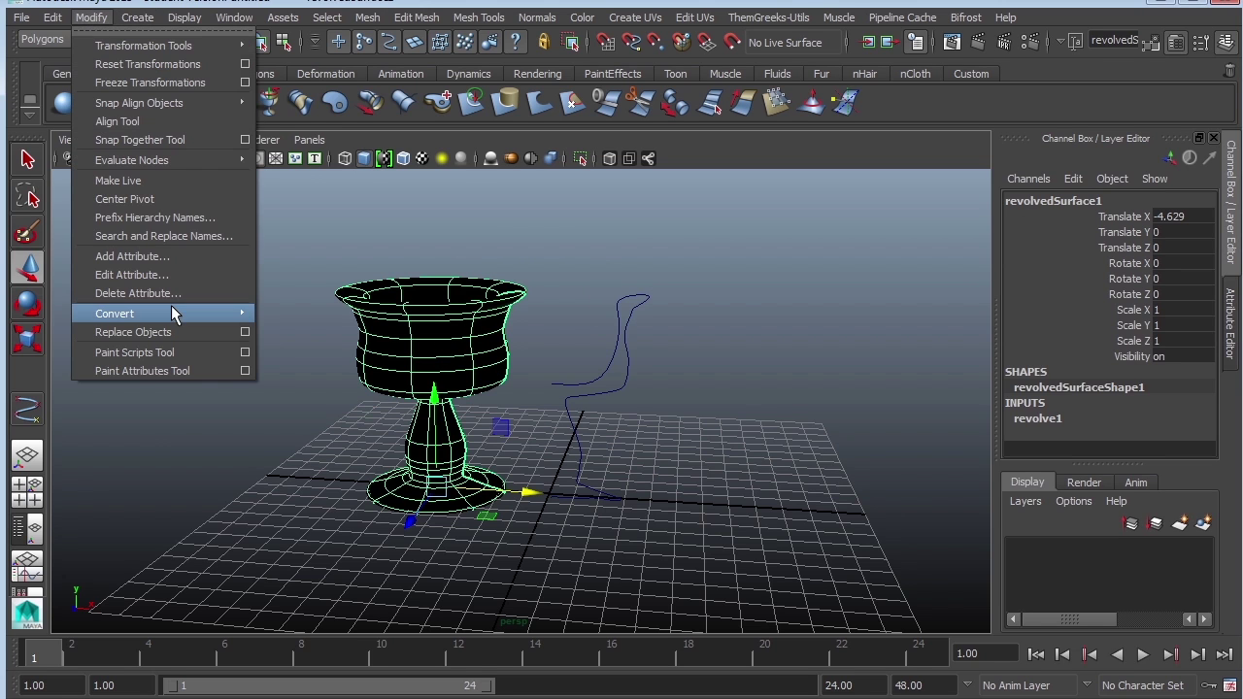
pyautogui.moveTo(172, 313)
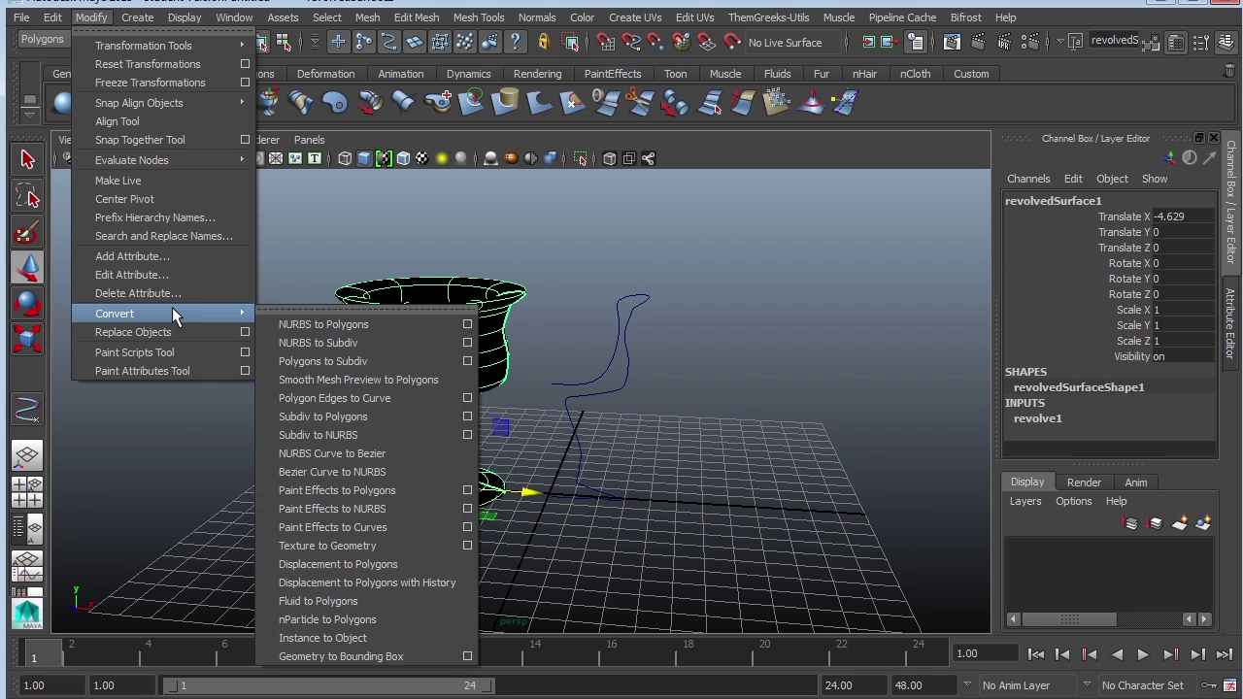
pyautogui.click(470, 322)
pyautogui.click(621, 199)
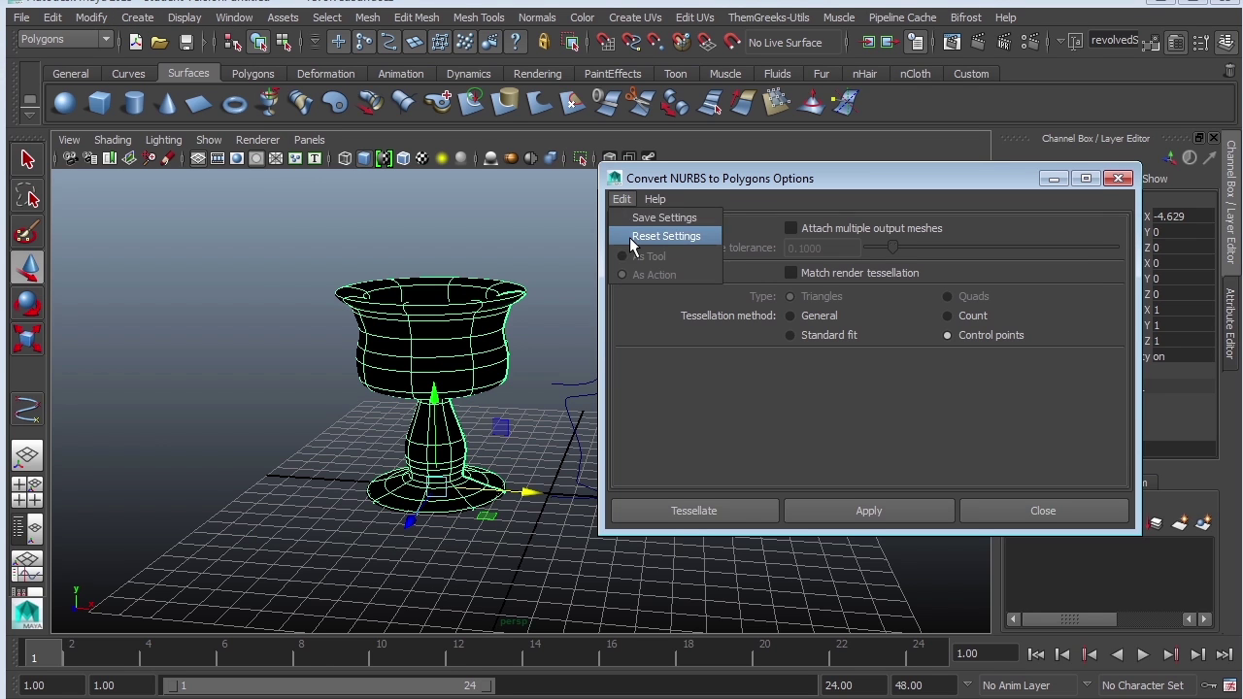
pyautogui.click(629, 237)
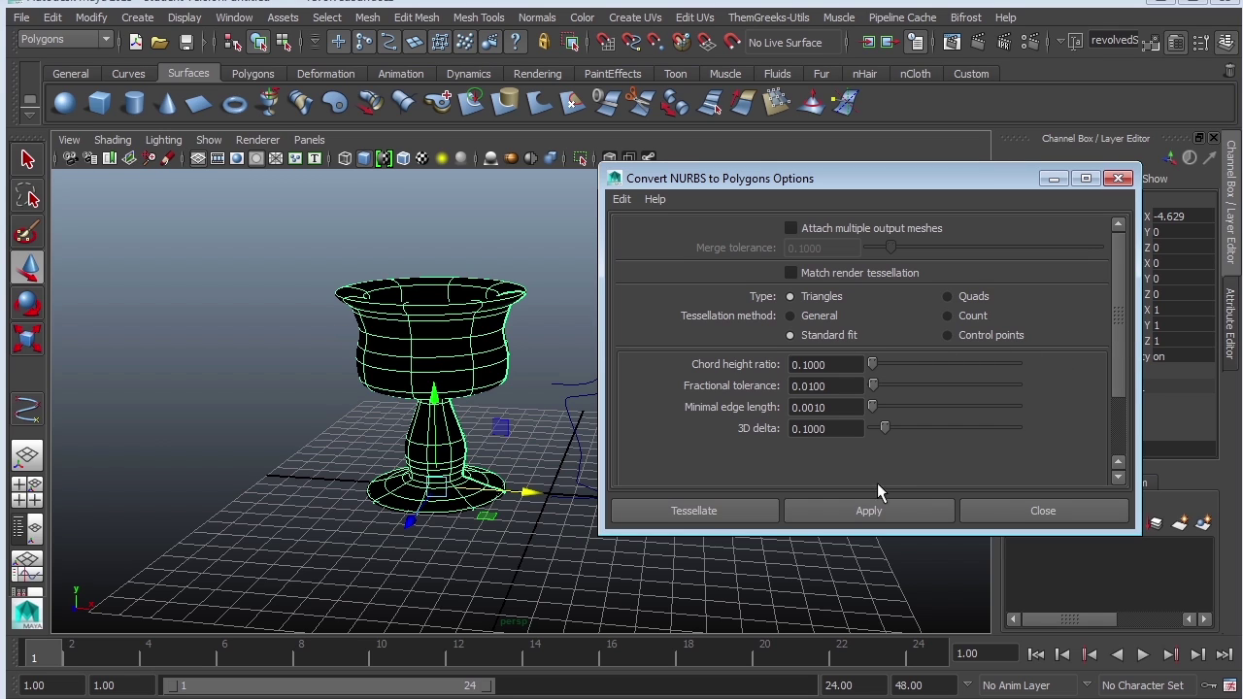
pyautogui.click(946, 334)
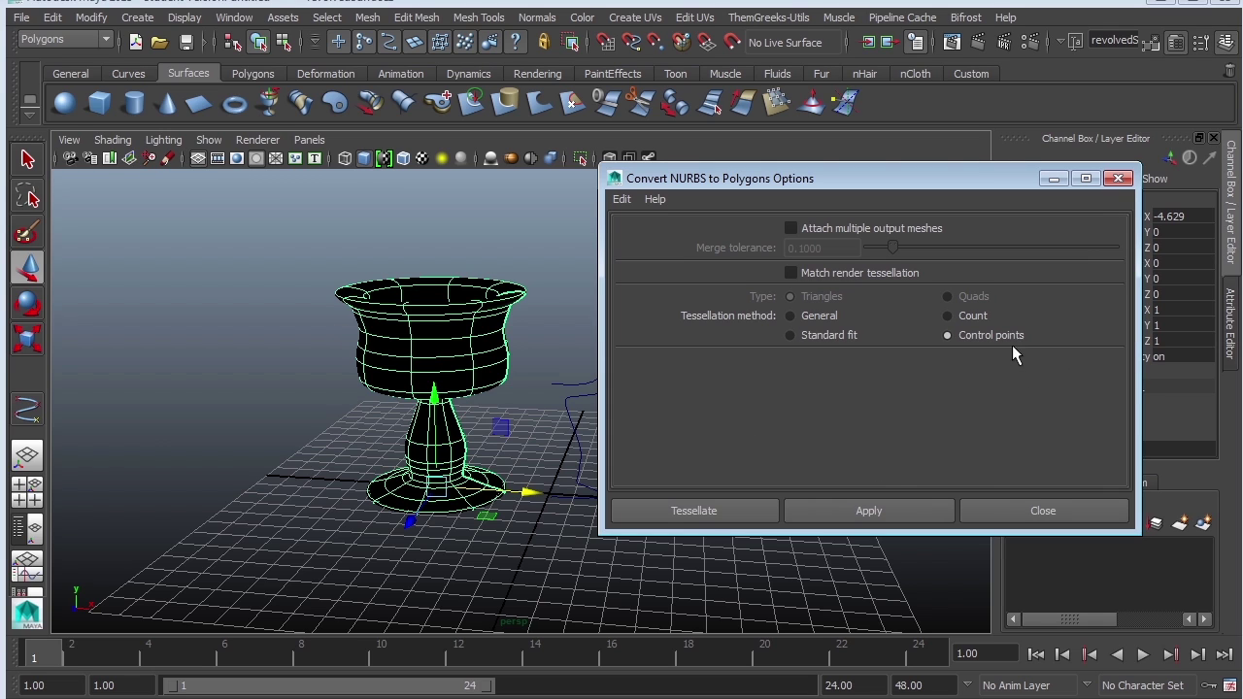
pyautogui.click(684, 508)
# Move the polygon goblet along X to about -8.633, on the far side of the NURBS goblet from the curve
pyautogui.moveTo(656, 502); pyautogui.dragTo(447, 316)
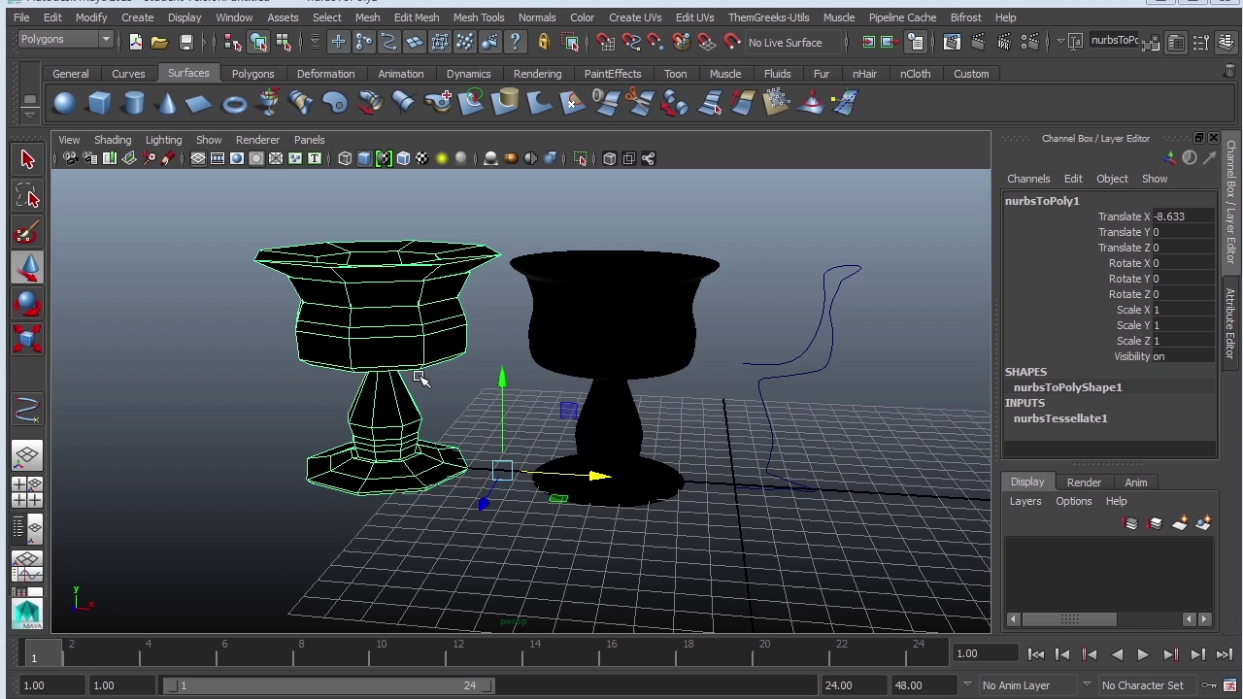
pyautogui.keyDown('alt'); pyautogui.moveTo(419, 379); pyautogui.dragTo(437, 410); pyautogui.keyUp('alt')
pyautogui.keyDown('alt'); pyautogui.moveTo(419, 457); pyautogui.dragTo(458, 266); pyautogui.keyUp('alt')
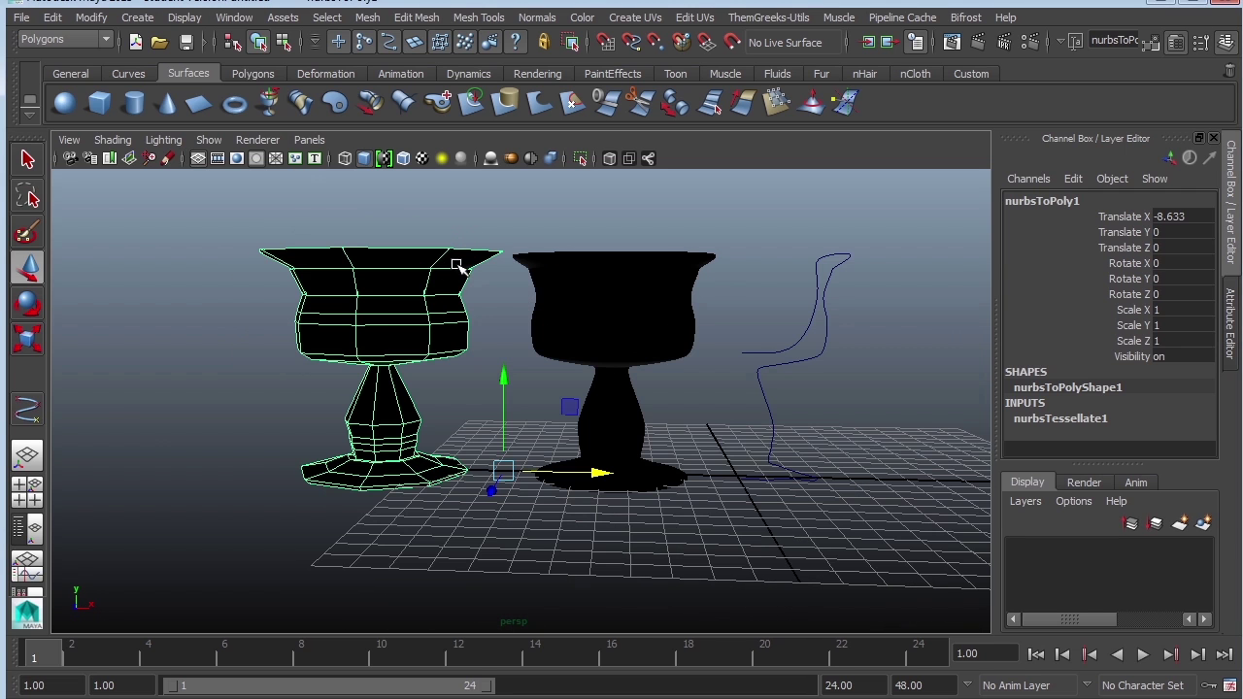
# Turn on smooth mesh preview for the polygon goblet and inspect its shape from several angles
pyautogui.press('3')
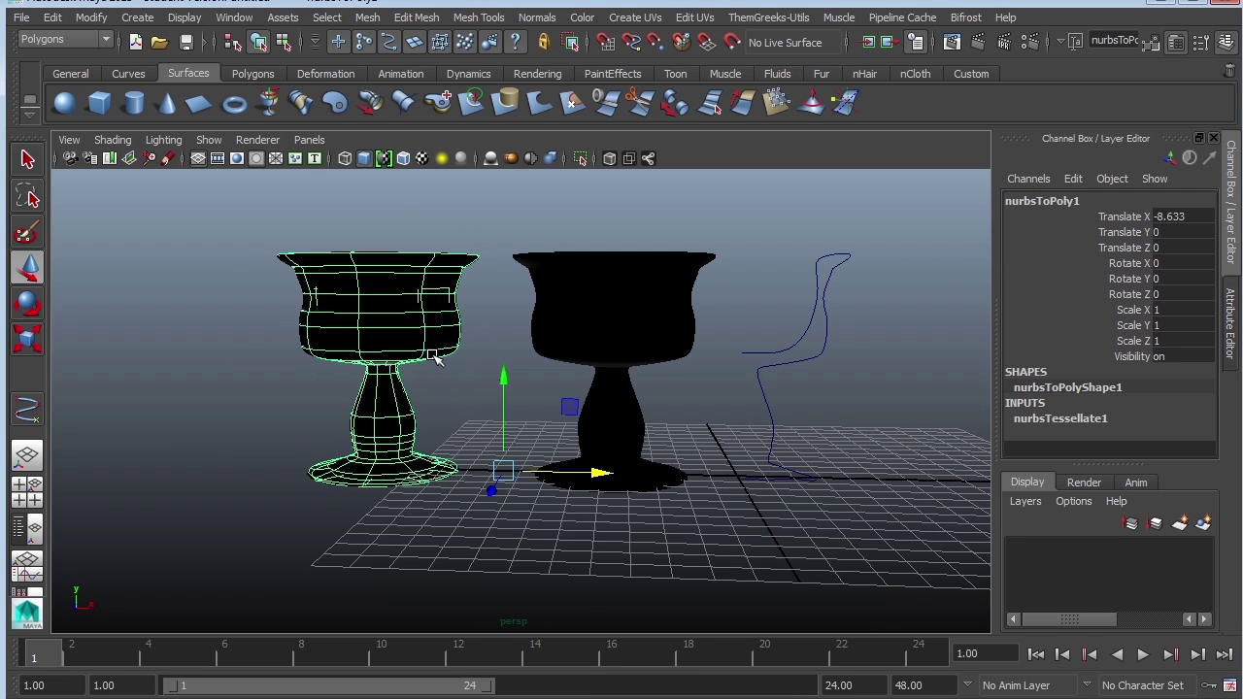
pyautogui.click(462, 390)
pyautogui.keyDown('alt'); pyautogui.moveTo(491, 352); pyautogui.dragTo(433, 393); pyautogui.keyUp('alt')
pyautogui.click(417, 386)
pyautogui.keyDown('alt'); pyautogui.moveTo(394, 286); pyautogui.dragTo(424, 305, button='right'); pyautogui.keyUp('alt')
pyautogui.keyDown('alt'); pyautogui.moveTo(424, 304); pyautogui.dragTo(521, 407, button='middle'); pyautogui.keyUp('alt')
pyautogui.keyDown('alt'); pyautogui.moveTo(433, 505); pyautogui.dragTo(487, 485); pyautogui.keyUp('alt')
pyautogui.keyDown('alt'); pyautogui.moveTo(466, 350); pyautogui.dragTo(486, 380, button='middle'); pyautogui.keyUp('alt')
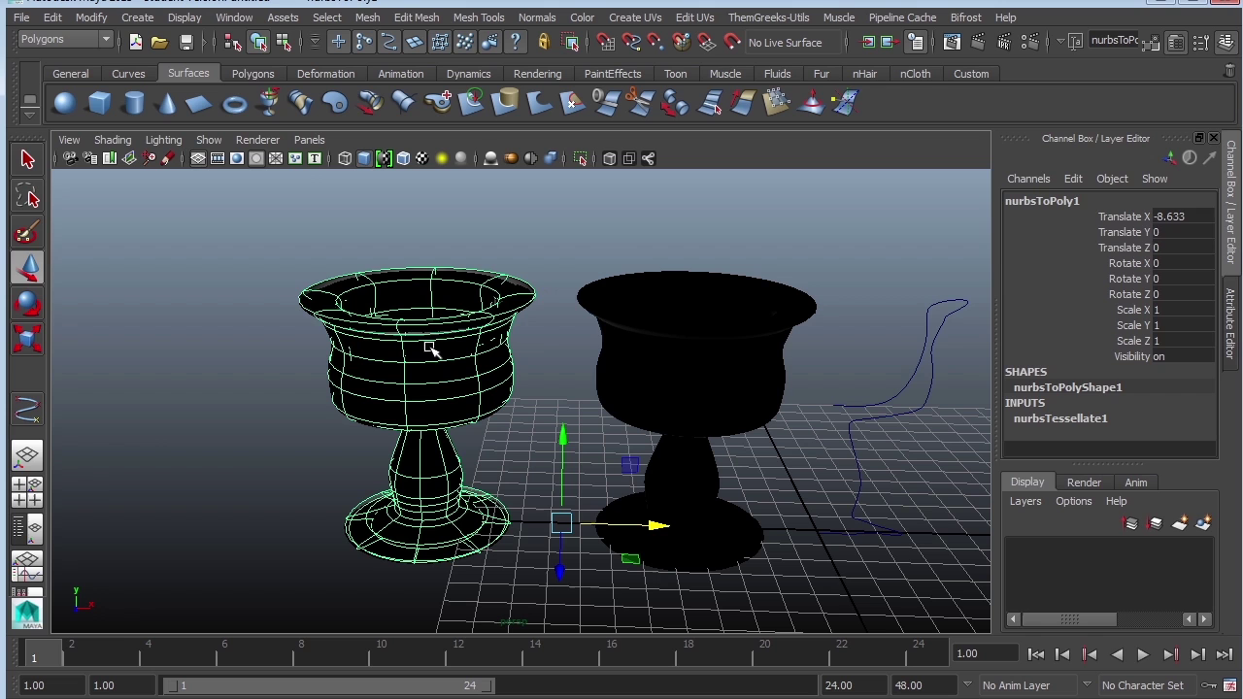
# Reverse the polygon goblet's normals and deselect it
pyautogui.click(537, 19)
pyautogui.click(557, 160)
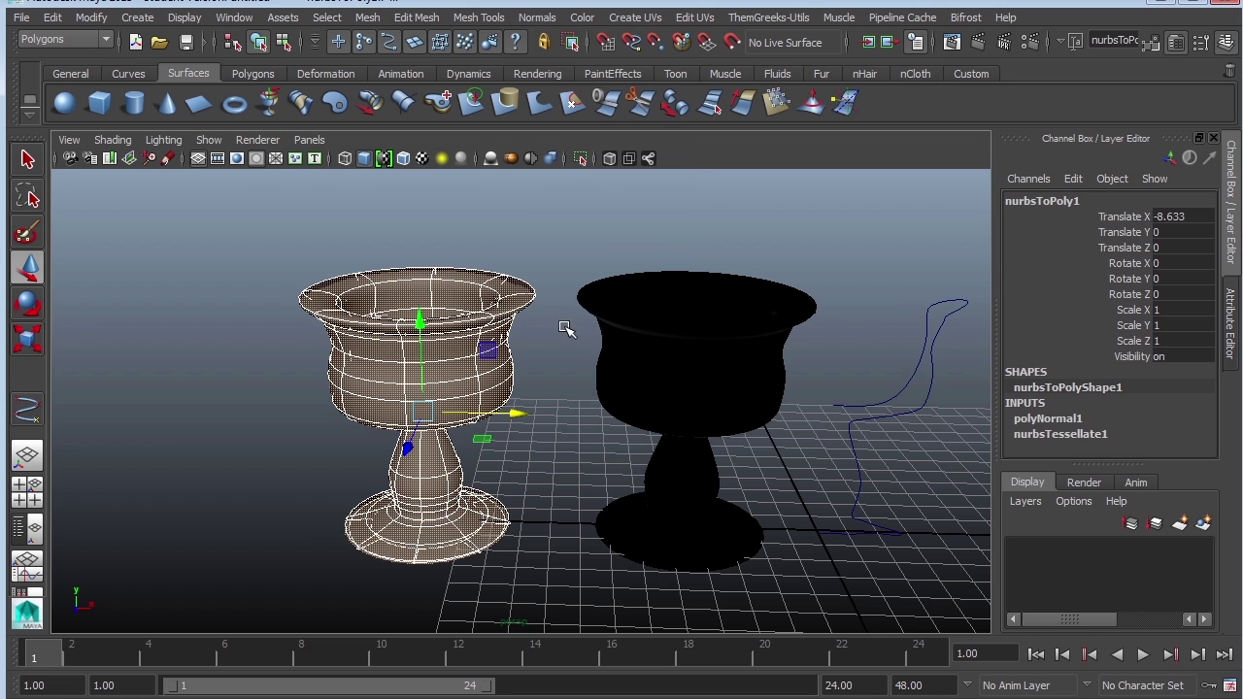
pyautogui.click(563, 339)
pyautogui.keyDown('alt'); pyautogui.moveTo(563, 338); pyautogui.dragTo(534, 399); pyautogui.keyUp('alt')
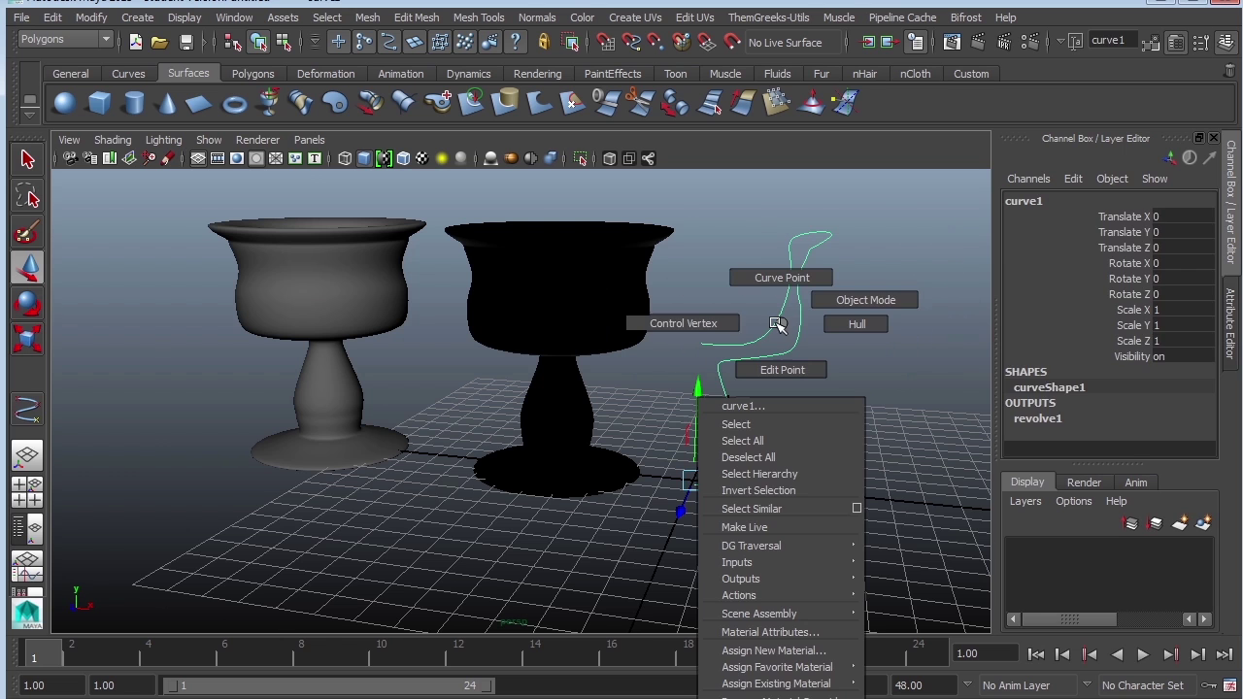
# Reshape the bowl's lower outer wall by moving the underside control vertices of the profile curve inward and the side vertex outward
pyautogui.moveTo(780, 324); pyautogui.dragTo(734, 324, button='right')
pyautogui.moveTo(765, 338); pyautogui.dragTo(825, 383)
pyautogui.moveTo(892, 359)
pyautogui.mouseDown()
pyautogui.moveTo(867, 360)
pyautogui.moveTo(880, 360)
pyautogui.mouseUp()
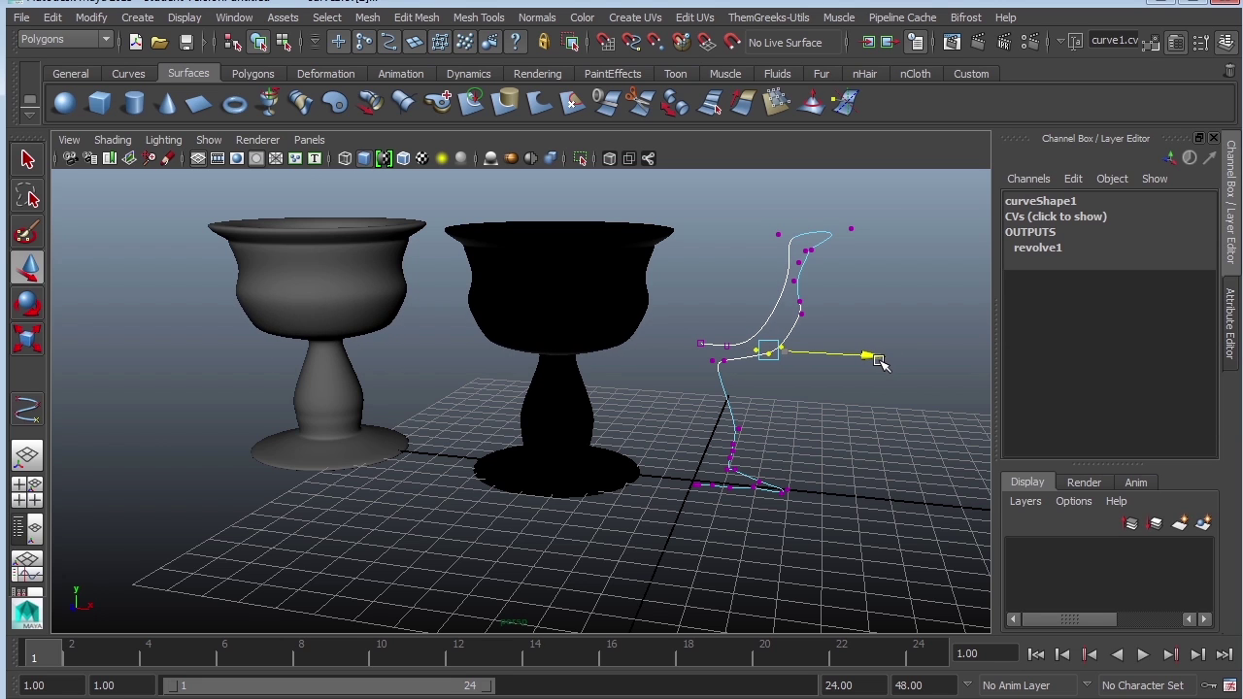
pyautogui.moveTo(802, 315); pyautogui.dragTo(816, 336)
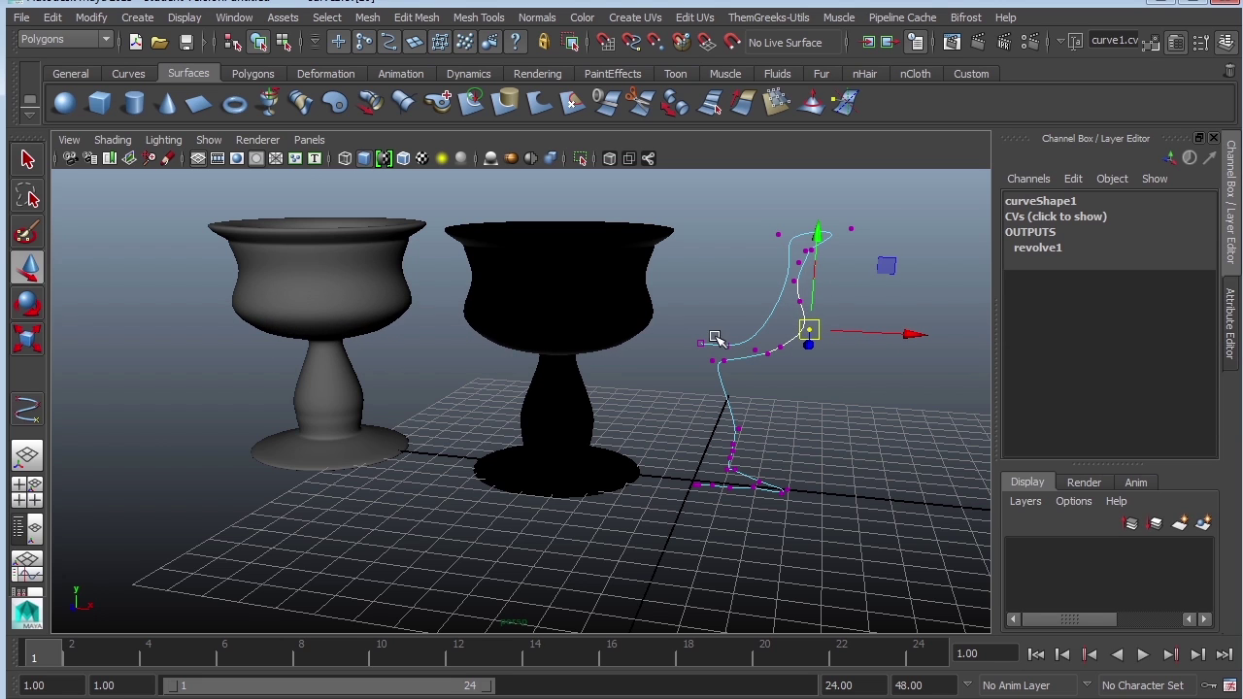
pyautogui.keyDown('alt'); pyautogui.moveTo(429, 381); pyautogui.dragTo(471, 418); pyautogui.keyUp('alt')
pyautogui.click(369, 335)
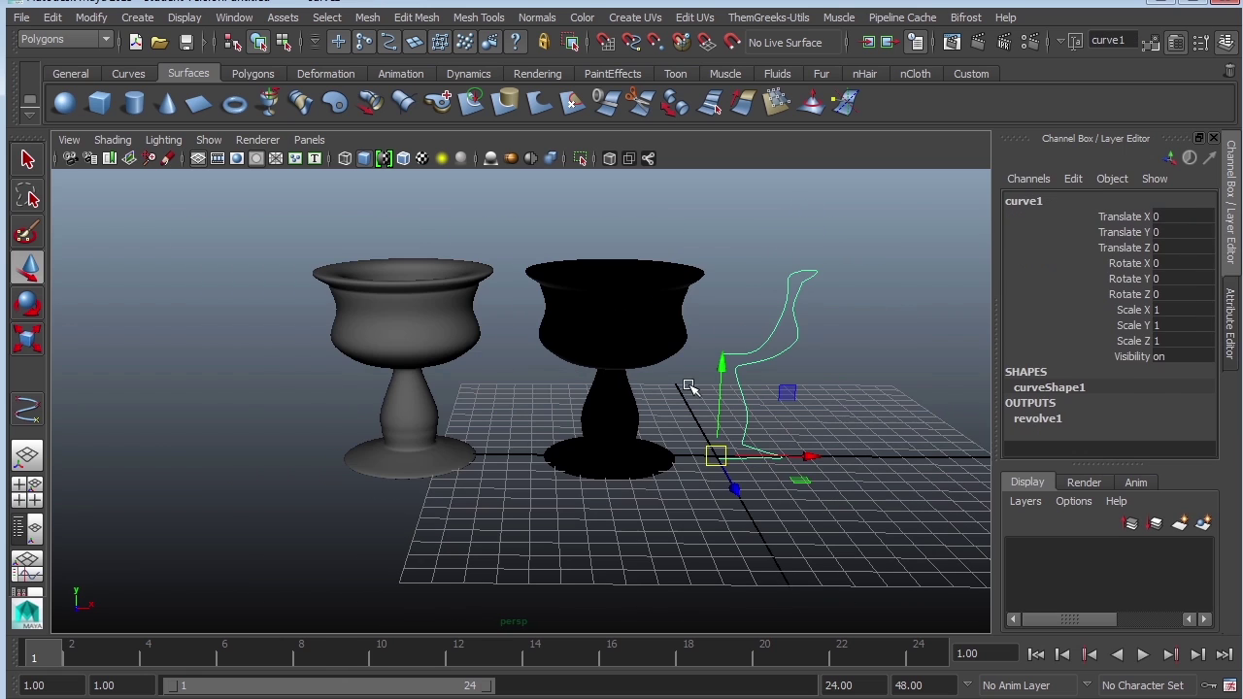
# Delete the construction history of the polygon goblet
pyautogui.click(415, 332)
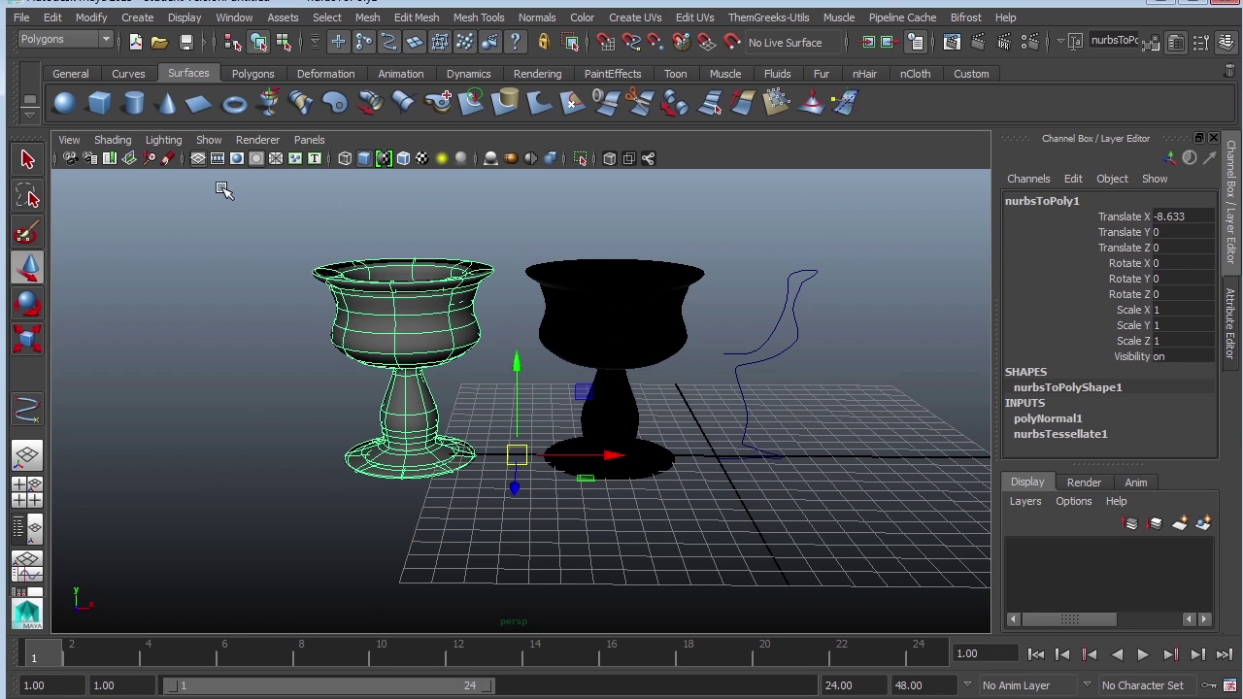
pyautogui.click(53, 17)
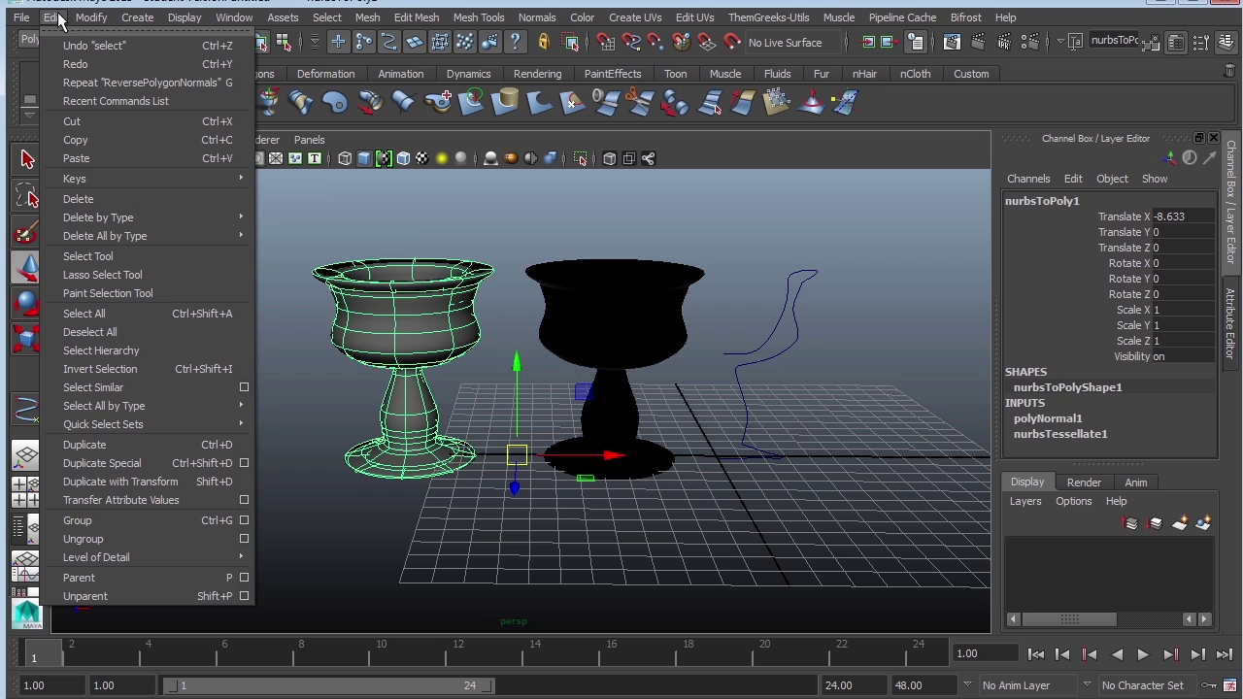
pyautogui.moveTo(146, 217)
pyautogui.click(293, 230)
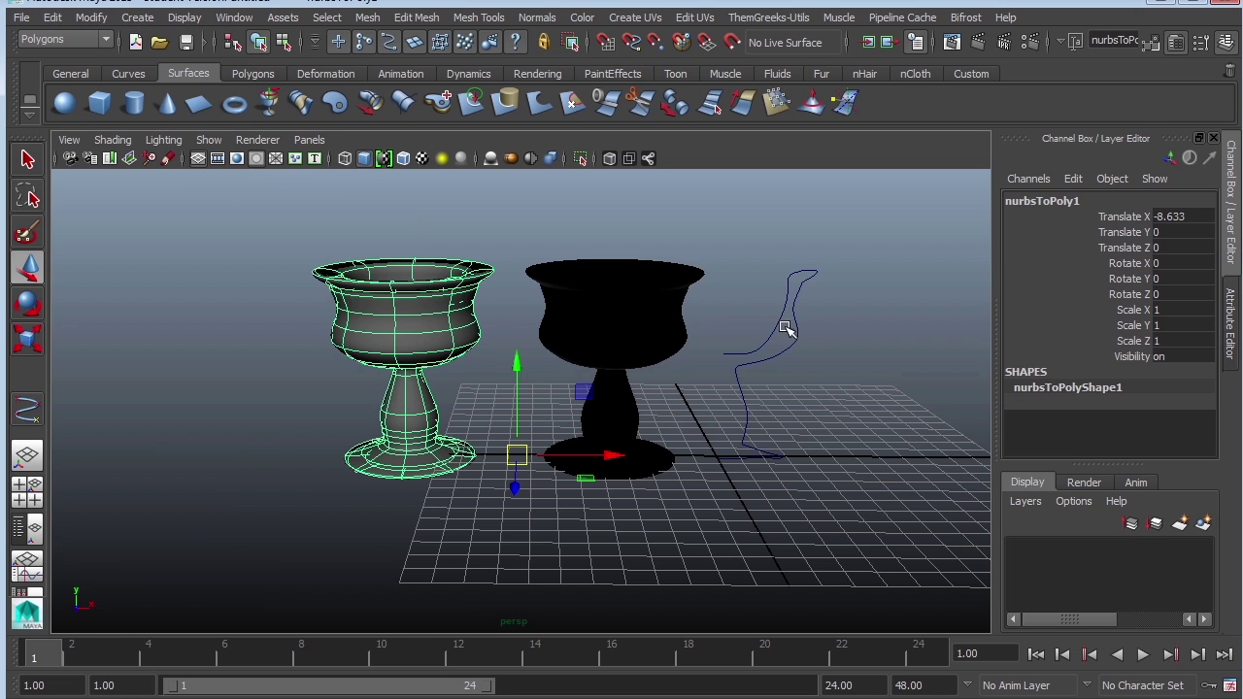
# Move the control vertex at the widest part of the bowl's lower outer wall slightly outward on the profile curve
pyautogui.click(789, 319)
pyautogui.moveTo(793, 348); pyautogui.dragTo(693, 347, button='right')
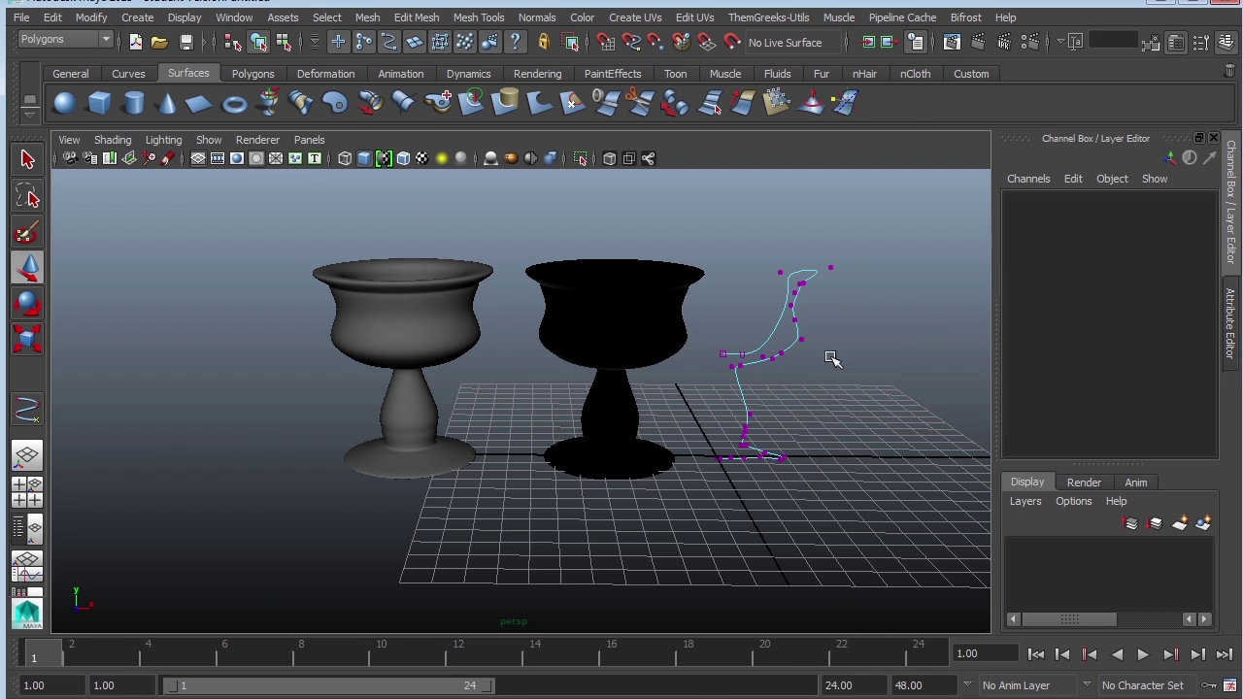
pyautogui.click(801, 339)
pyautogui.moveTo(801, 339)
pyautogui.mouseDown()
pyautogui.moveTo(821, 355)
pyautogui.moveTo(816, 344)
pyautogui.mouseUp()
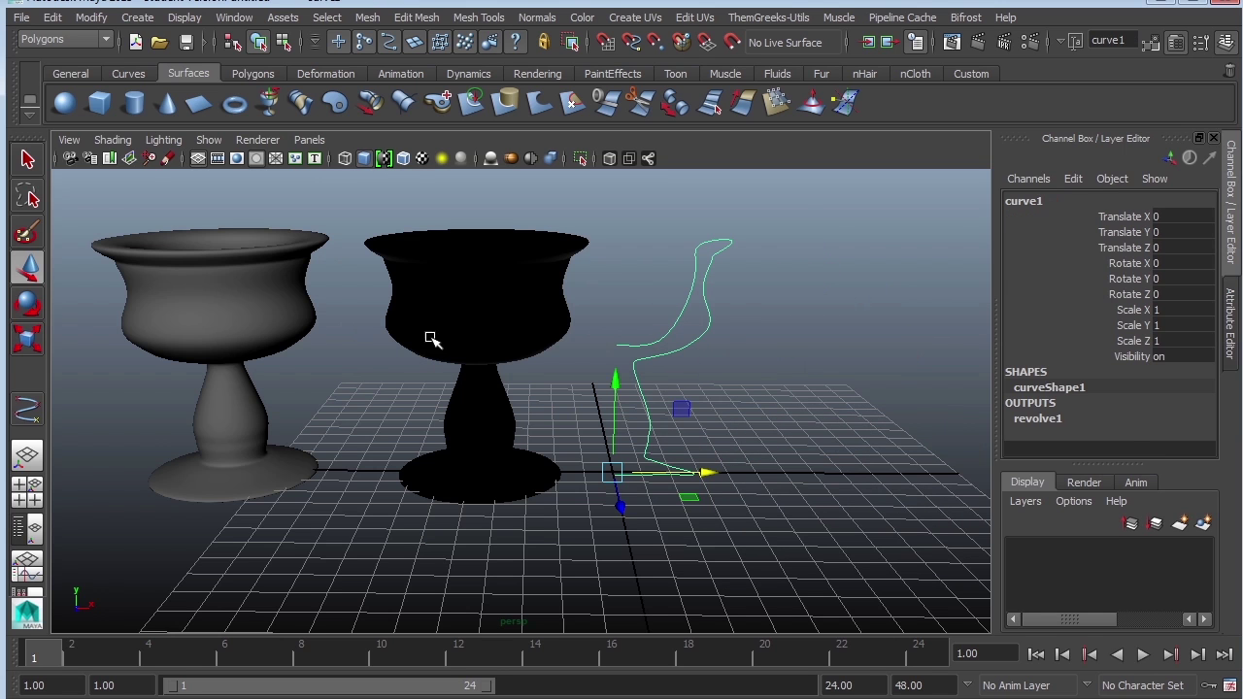
# Start a new, empty scene
pyautogui.click(21, 17)
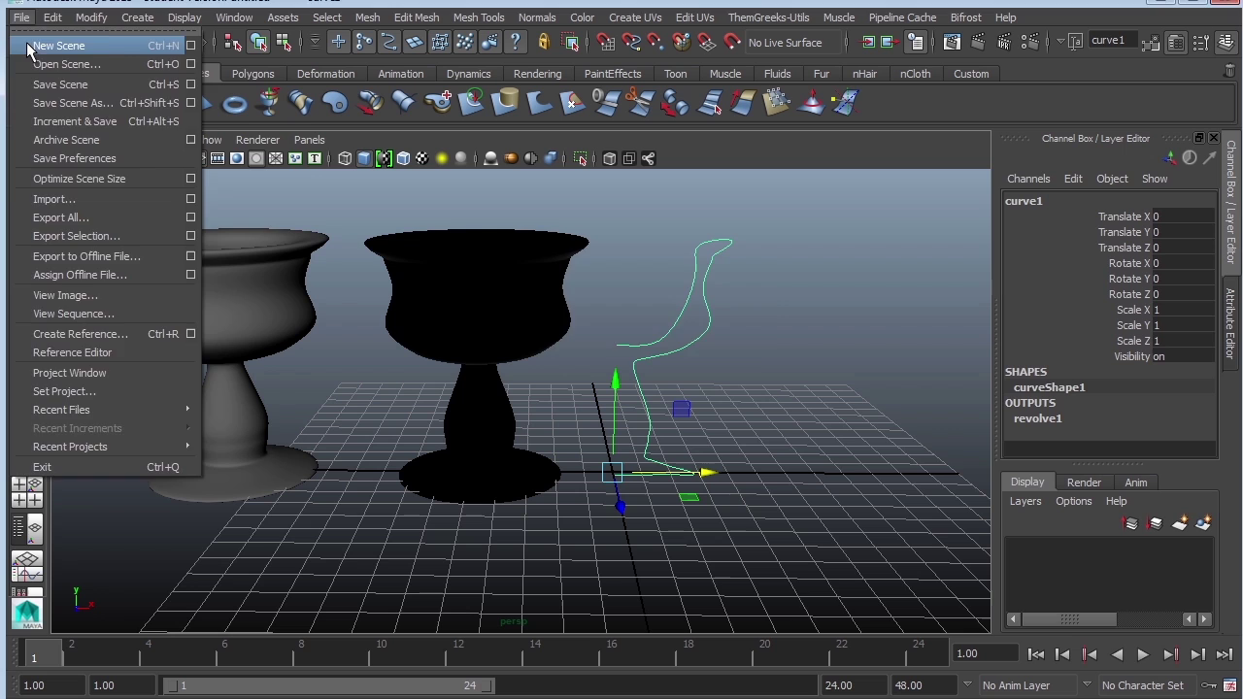
pyautogui.click(57, 46)
pyautogui.click(621, 322)
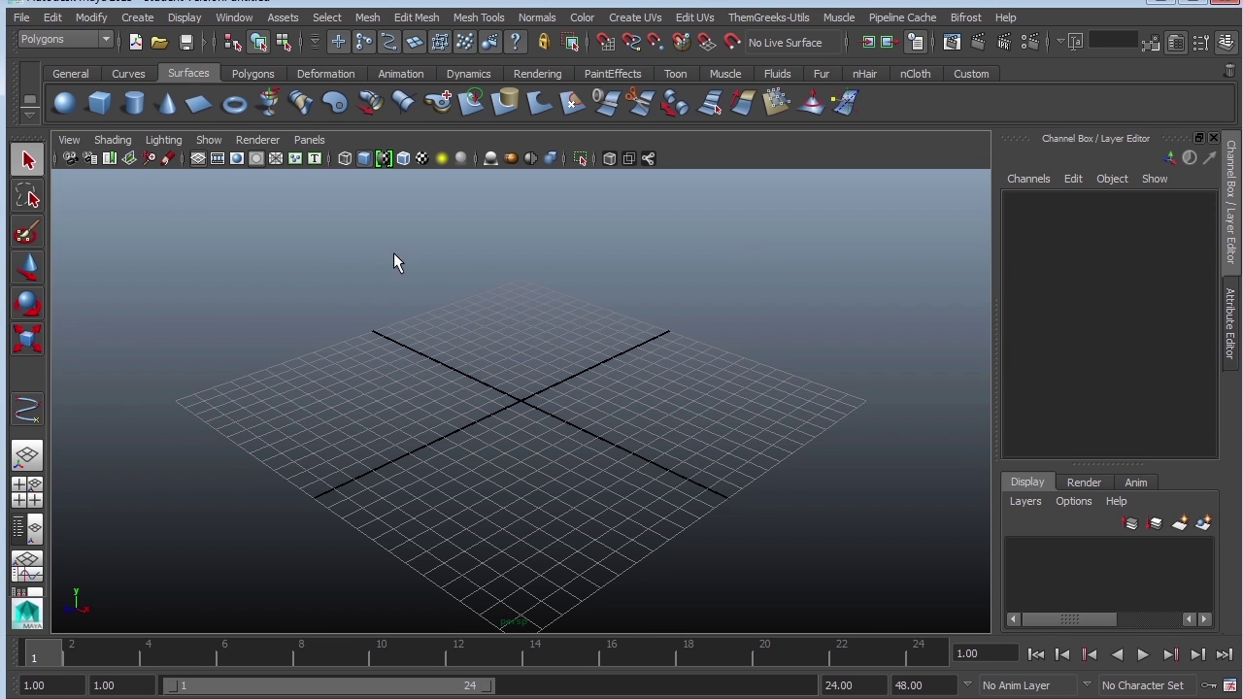
# In the front view, start an EP curve for a plate profile, rising gently outward from just beside the Y axis
pyautogui.press('space')
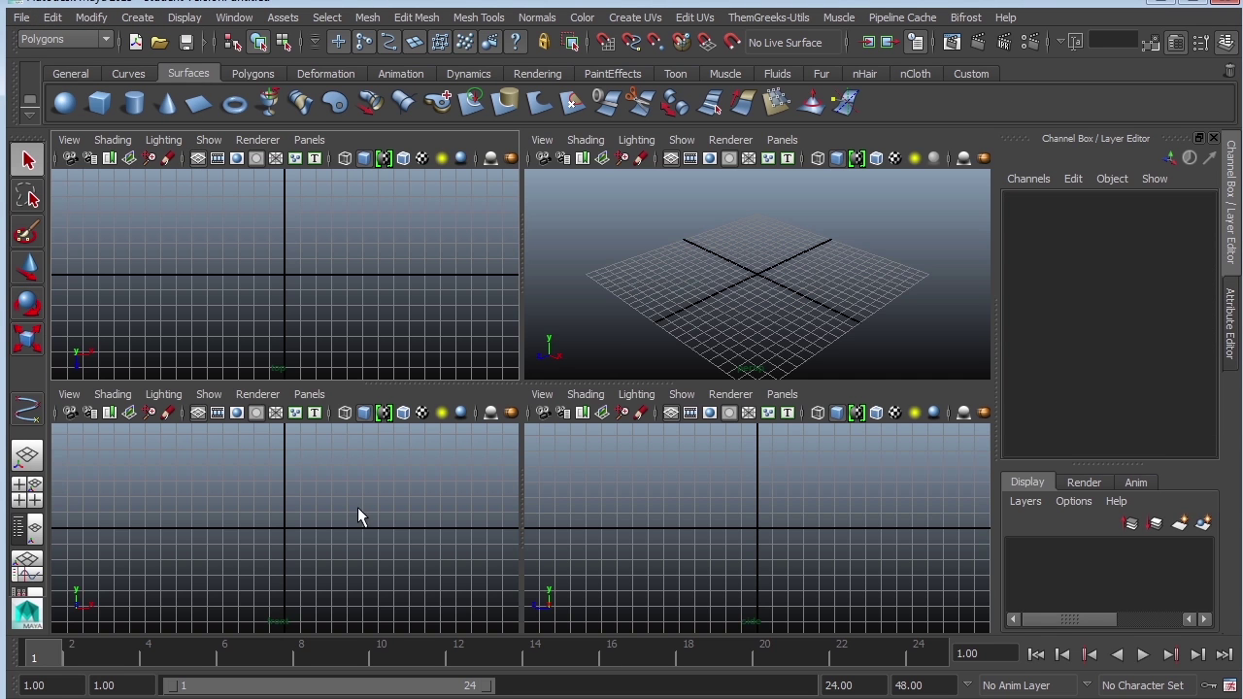
pyautogui.press('space')
pyautogui.click(137, 17)
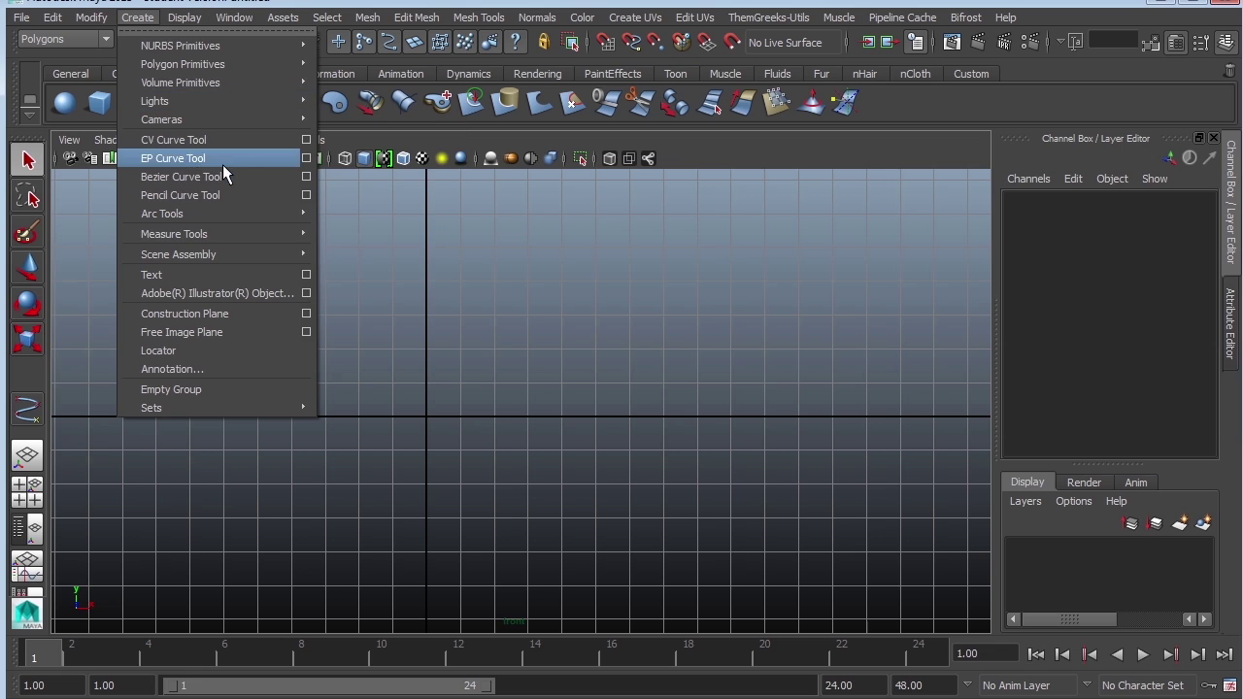
pyautogui.click(222, 161)
pyautogui.keyDown('alt'); pyautogui.moveTo(552, 377); pyautogui.dragTo(569, 408, button='right'); pyautogui.keyUp('alt')
pyautogui.keyDown('alt'); pyautogui.moveTo(569, 408); pyautogui.dragTo(371, 394, button='middle'); pyautogui.keyUp('alt')
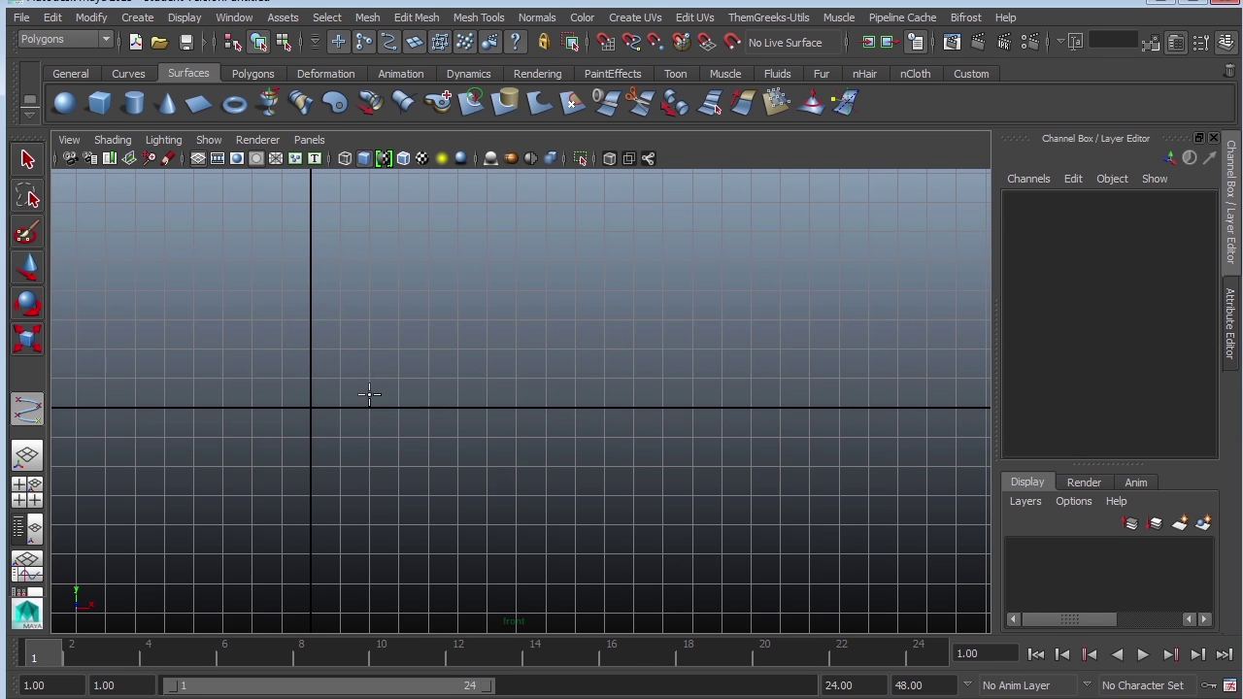
pyautogui.click(372, 389)
pyautogui.click(470, 392)
pyautogui.click(573, 372)
pyautogui.click(640, 347)
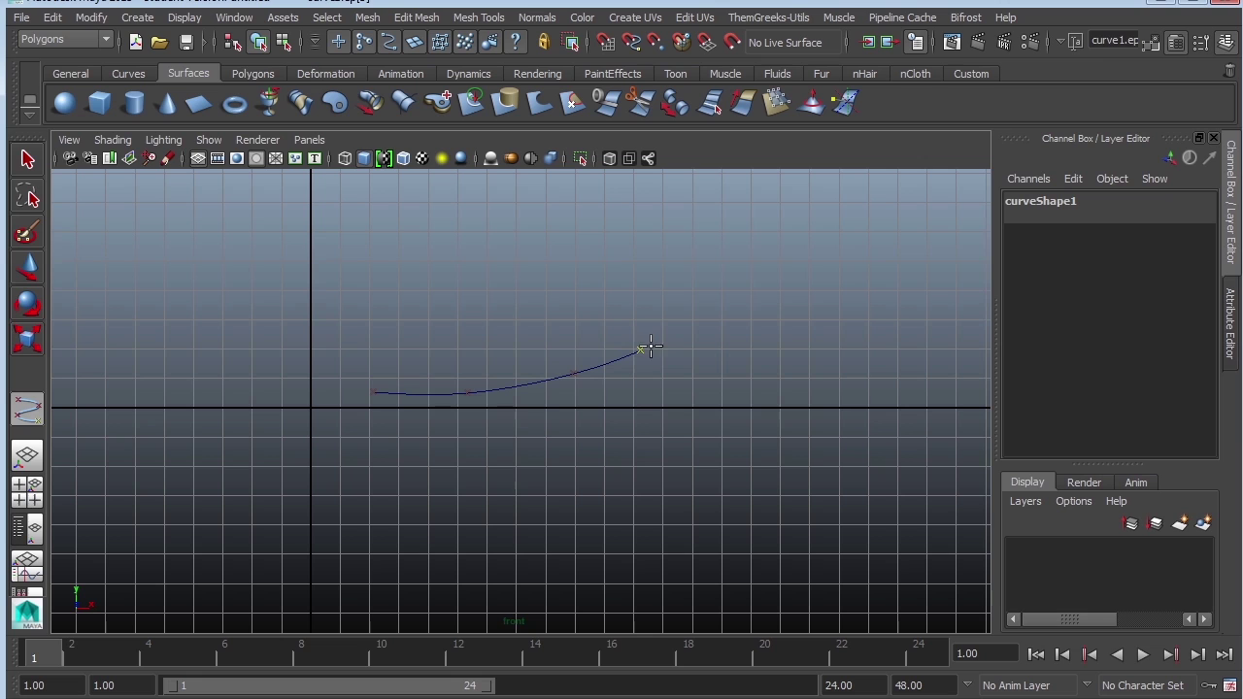
# Continue the EP curve up to the plate's edge, around the rounded rim and back along its underside
pyautogui.click(704, 312)
pyautogui.click(744, 311)
pyautogui.click(781, 321)
pyautogui.click(738, 337)
pyautogui.click(715, 335)
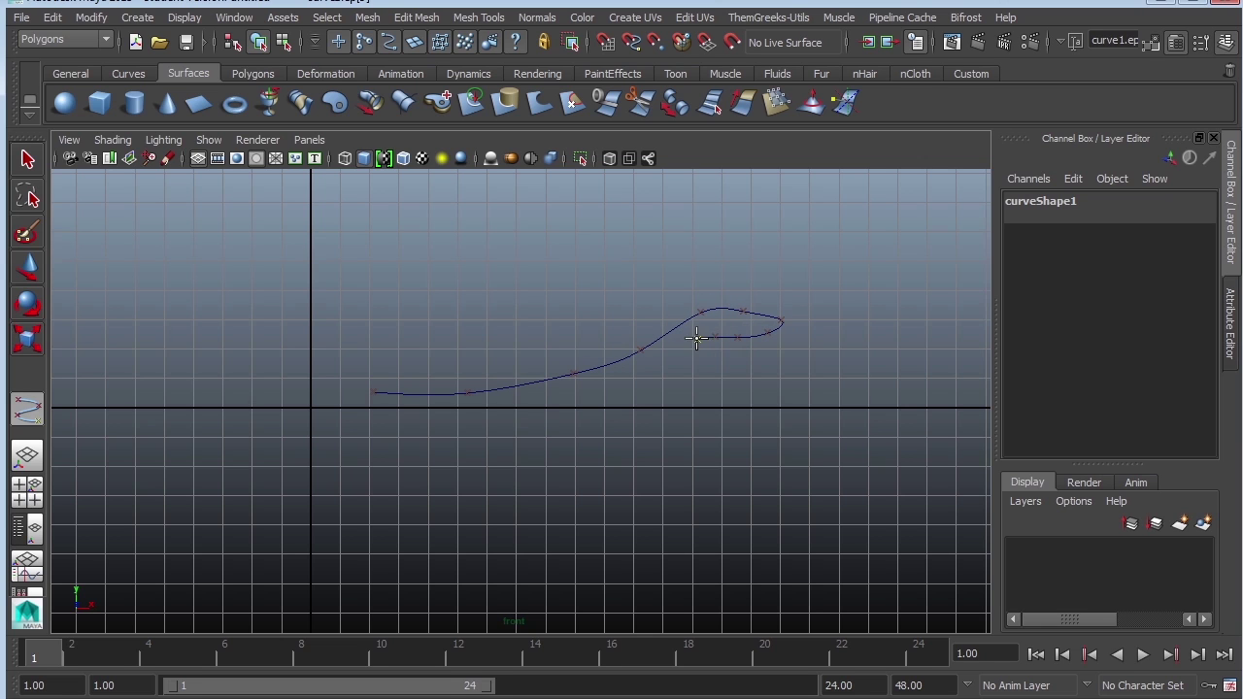
# Complete the plate profile with the sloping underside, a small foot and a nearly flat base ending below the curve's starting point
pyautogui.click(678, 350)
pyautogui.click(644, 369)
pyautogui.click(629, 388)
pyautogui.click(609, 399)
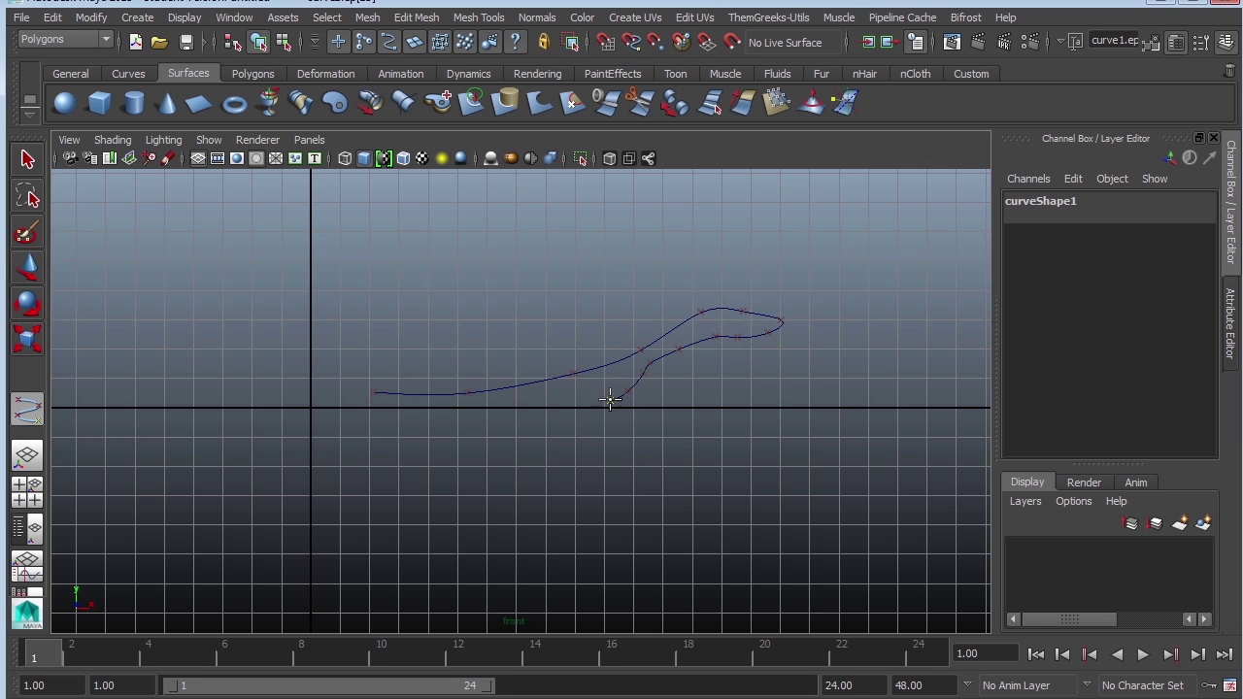
pyautogui.click(519, 405)
pyautogui.click(407, 413)
pyautogui.press('BackSpace')
pyautogui.click(374, 400)
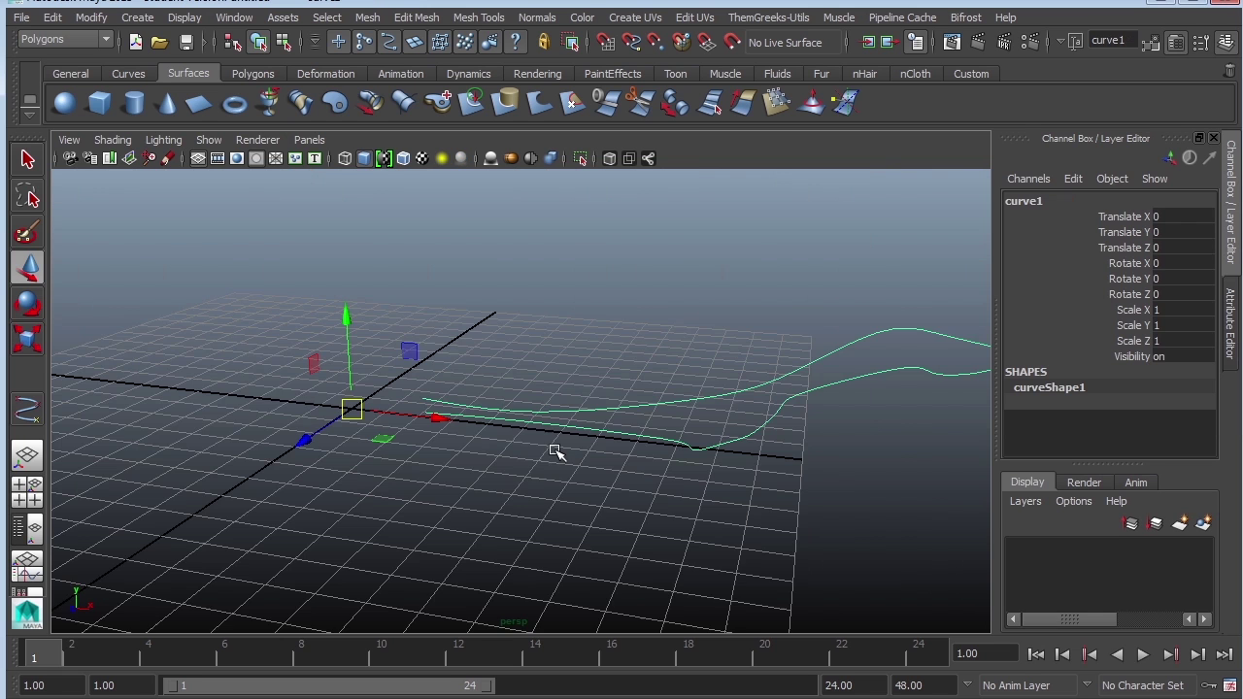
# Try to revolve the profile curve into a plate about its default pivot and inspect the centre of the surface
pyautogui.keyDown('alt'); pyautogui.moveTo(515, 474); pyautogui.dragTo(418, 471); pyautogui.keyUp('alt')
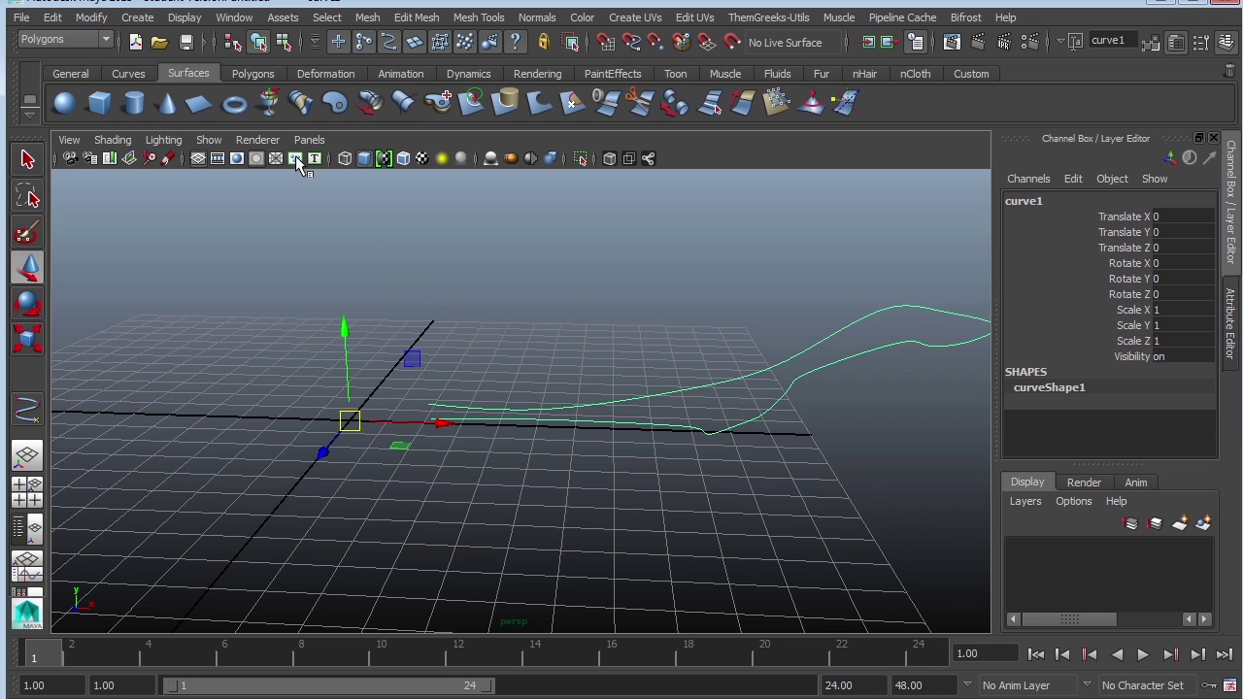
pyautogui.click(268, 102)
pyautogui.scroll(-3, 796, 386)
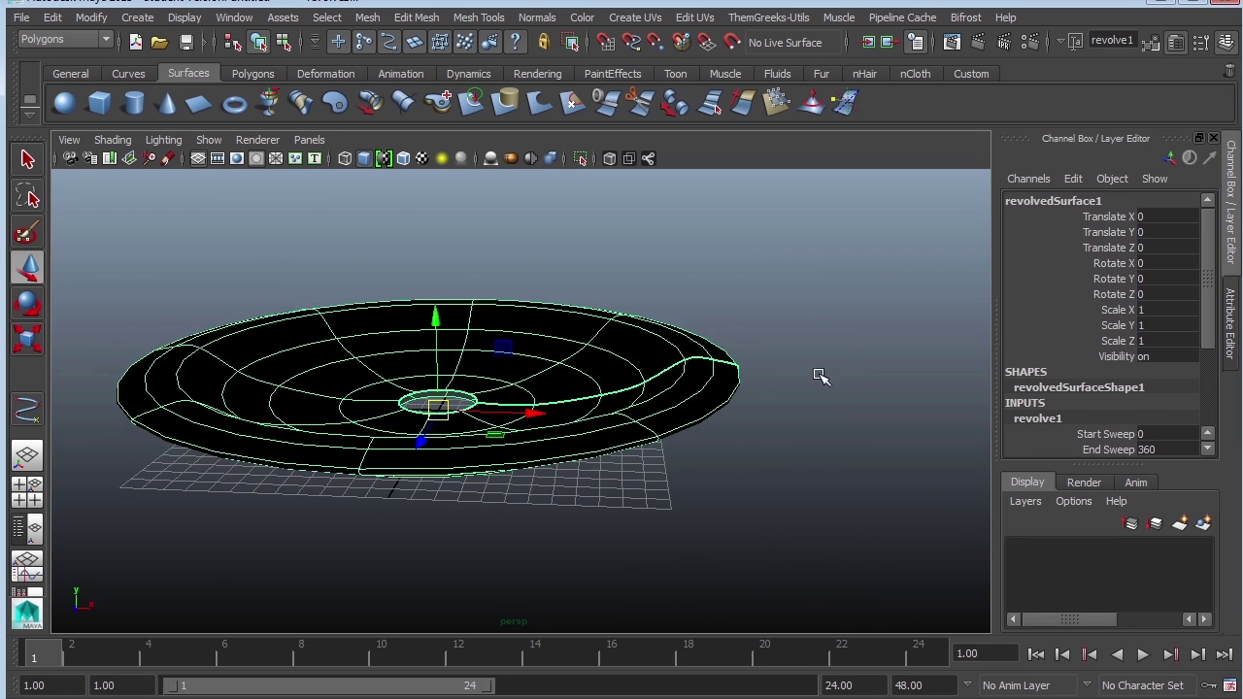
pyautogui.click(815, 379)
pyautogui.keyDown('alt'); pyautogui.moveTo(816, 379); pyautogui.dragTo(682, 389); pyautogui.keyUp('alt')
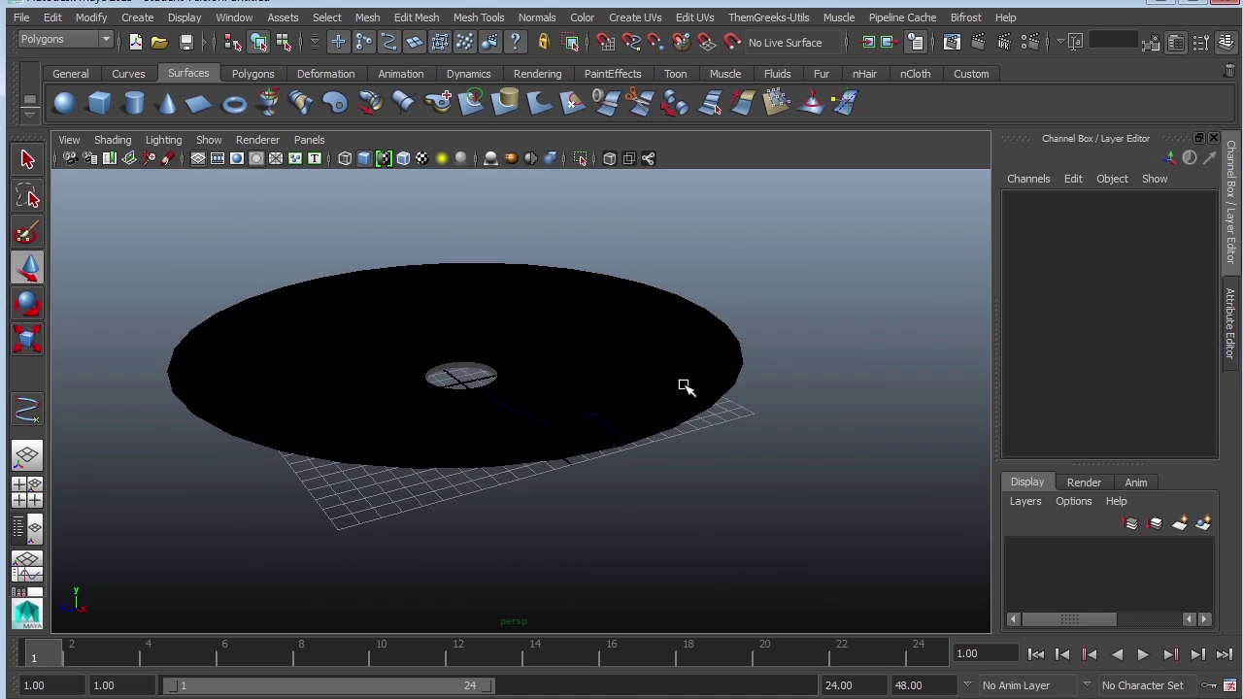
pyautogui.click(682, 388)
pyautogui.click(756, 447)
pyautogui.click(507, 405)
pyautogui.keyDown('alt'); pyautogui.moveTo(574, 375); pyautogui.dragTo(859, 443, button='right'); pyautogui.keyUp('alt')
pyautogui.keyDown('alt'); pyautogui.moveTo(592, 377); pyautogui.dragTo(380, 439); pyautogui.keyUp('alt')
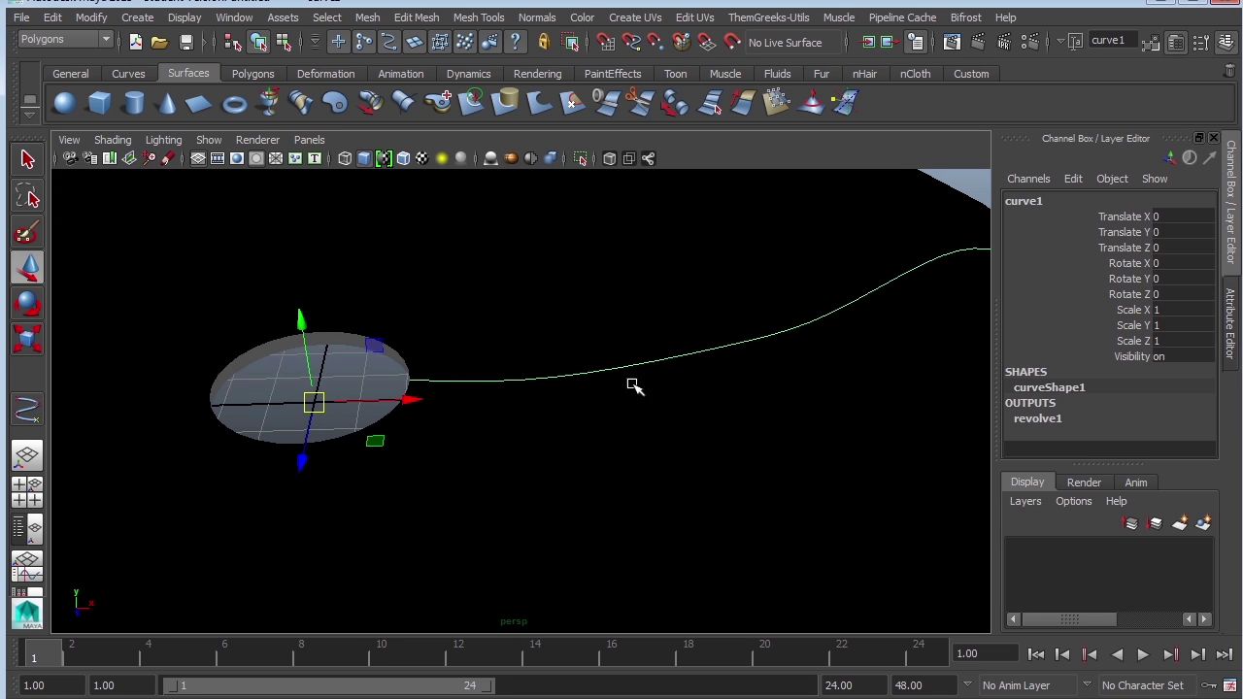
pyautogui.scroll(-5, 633, 386)
pyautogui.click(734, 366)
# Undo the plate's revolve, going back to the bare profile curve
pyautogui.hotkey('ctrl', 'z')
pyautogui.hotkey('ctrl', 'z')
pyautogui.hotkey('ctrl', 'z')
pyautogui.hotkey('ctrl', 'z')
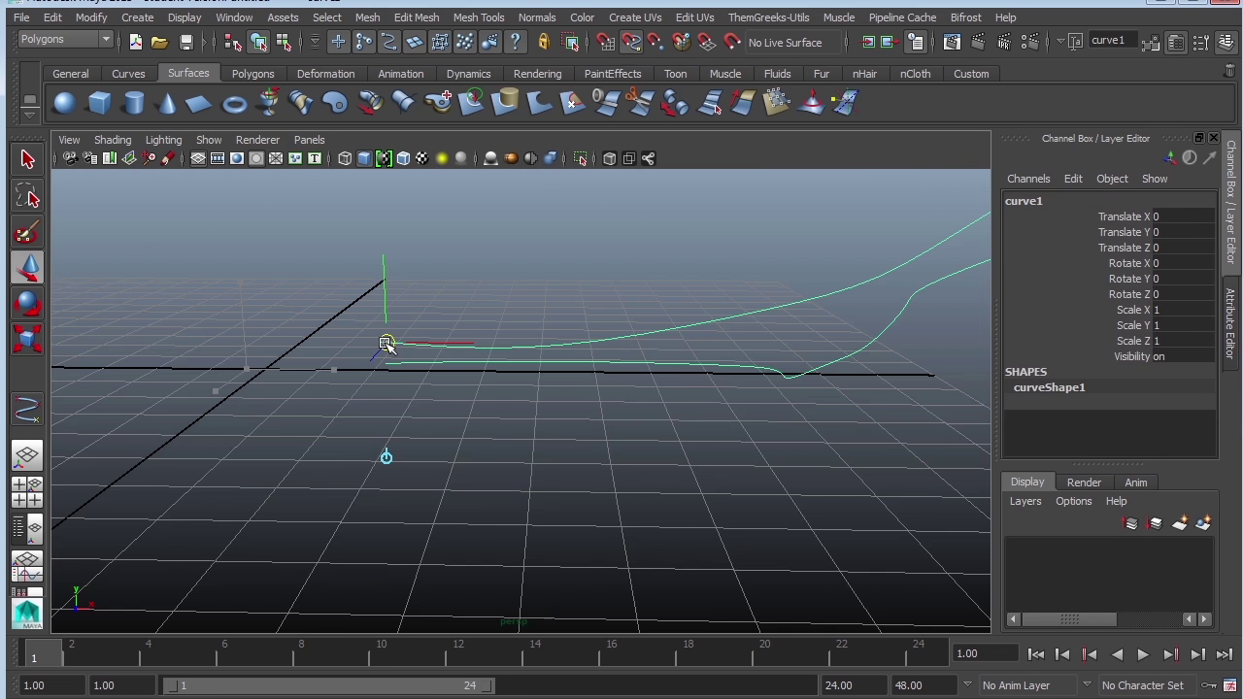
# Place the profile curve's pivot at its upper inner end and revolve the curve into a plate
pyautogui.moveTo(388, 345); pyautogui.dragTo(370, 343)
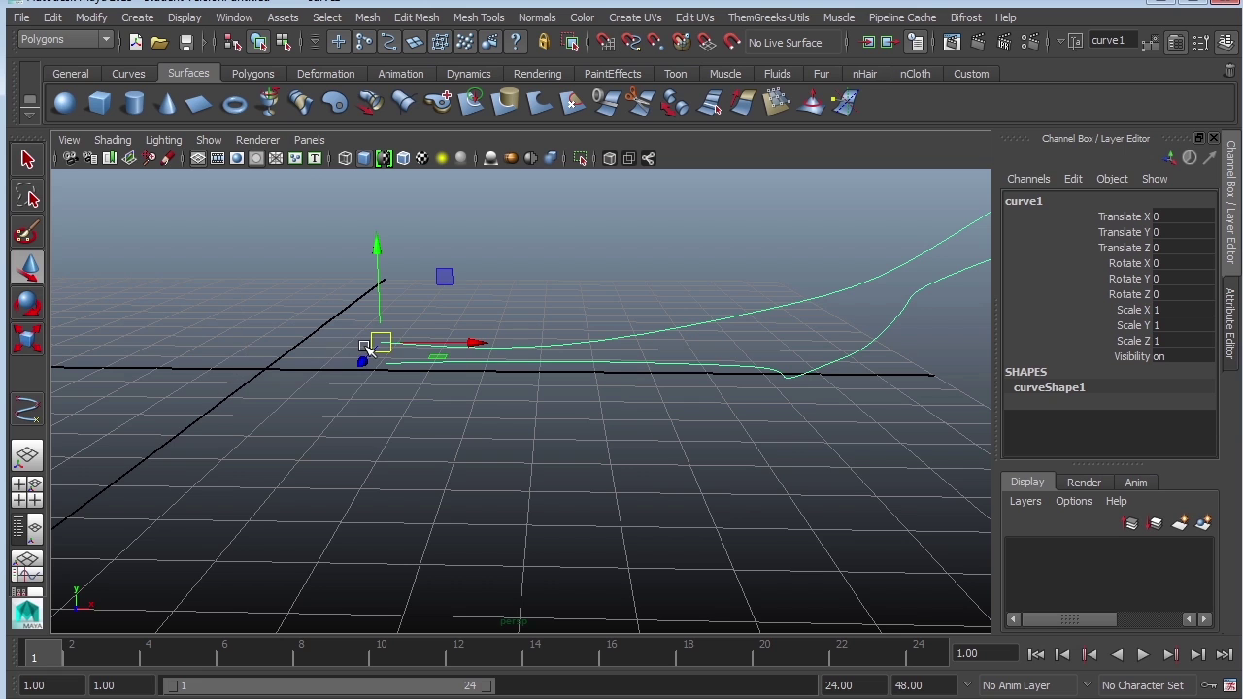
pyautogui.keyDown('alt'); pyautogui.moveTo(841, 408); pyautogui.dragTo(507, 328, button='right'); pyautogui.keyUp('alt')
pyautogui.keyDown('alt'); pyautogui.moveTo(632, 424); pyautogui.dragTo(477, 305); pyautogui.keyUp('alt')
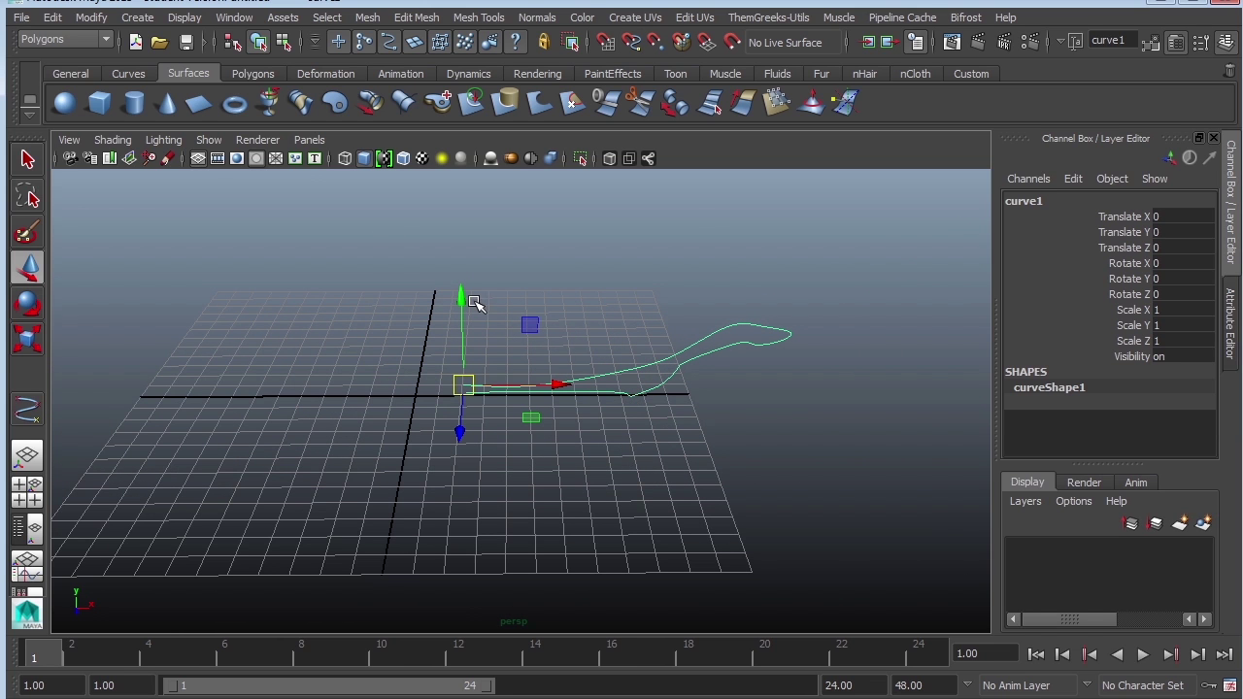
pyautogui.click(267, 105)
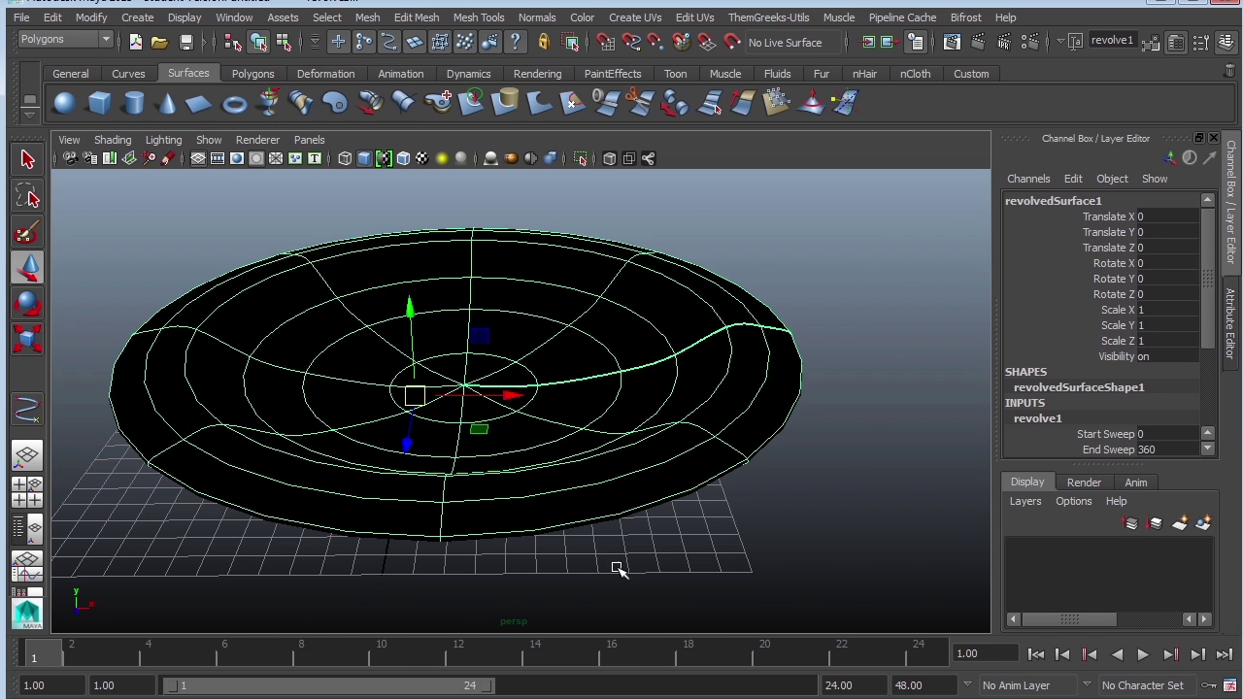
pyautogui.click(839, 452)
pyautogui.keyDown('alt'); pyautogui.moveTo(843, 452); pyautogui.dragTo(808, 442); pyautogui.keyUp('alt')
pyautogui.keyDown('alt'); pyautogui.moveTo(808, 441); pyautogui.dragTo(808, 449); pyautogui.keyUp('alt')
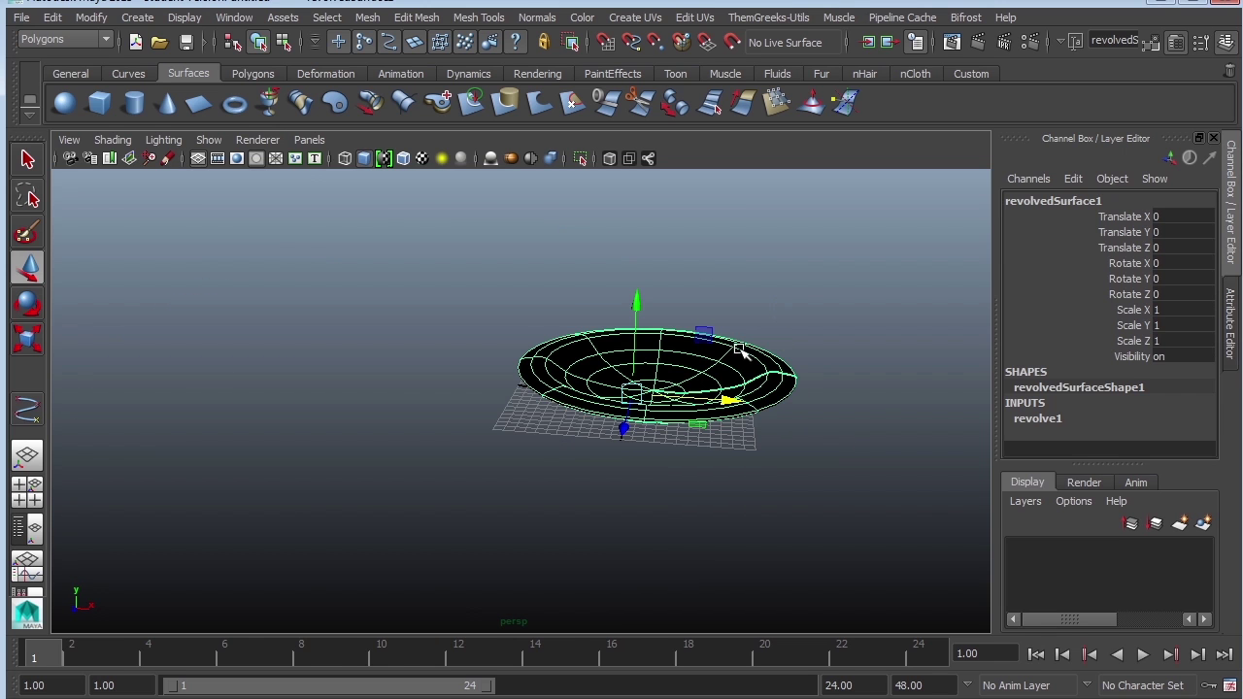
# Convert the revolved plate to polygons with Control points tessellation and move the mesh along X to about -34.037
pyautogui.click(91, 16)
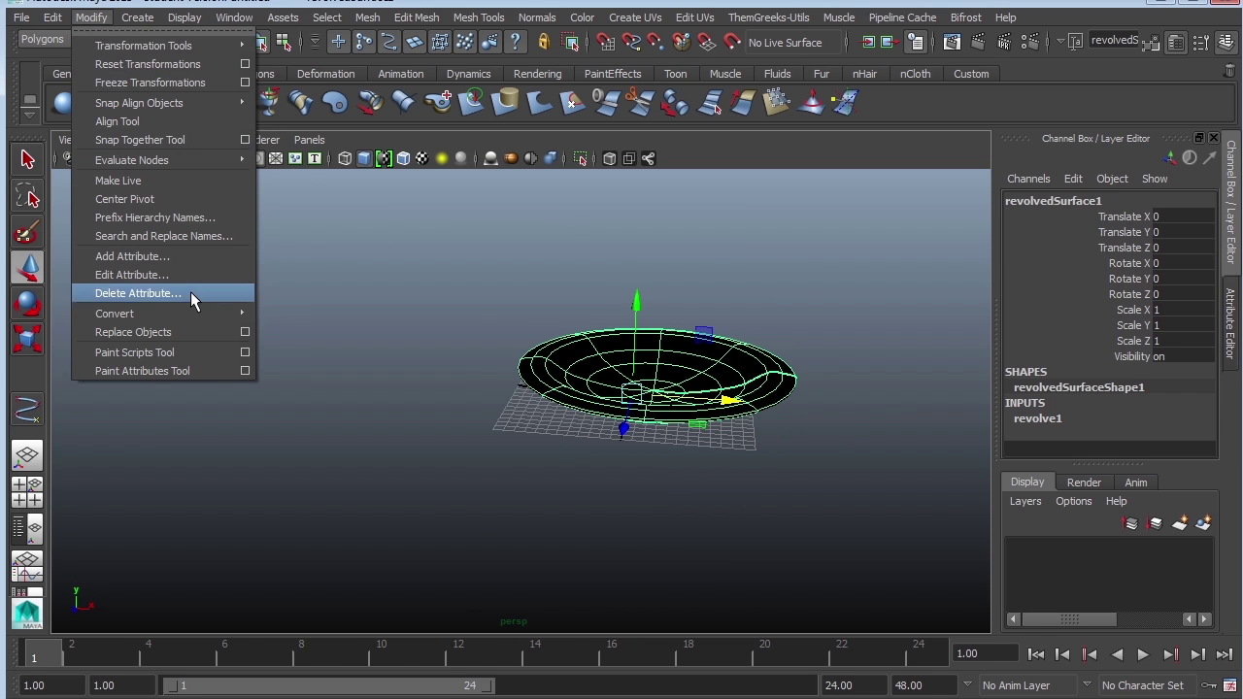
pyautogui.moveTo(219, 314)
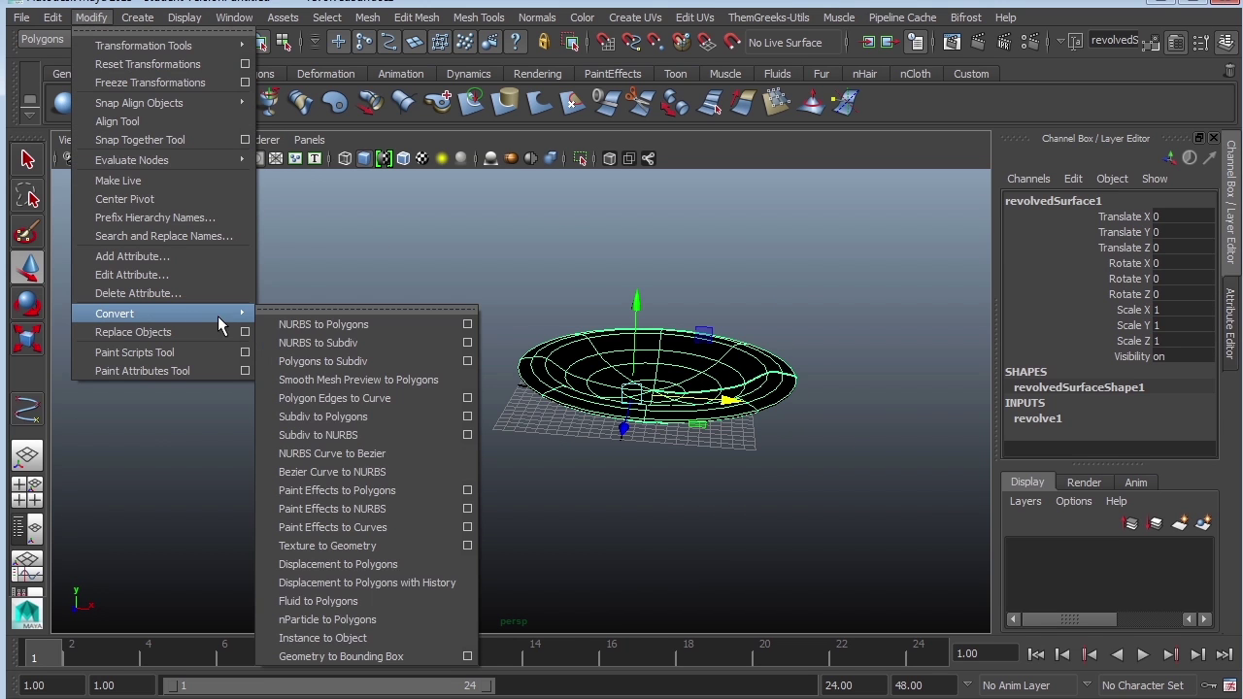
pyautogui.click(468, 323)
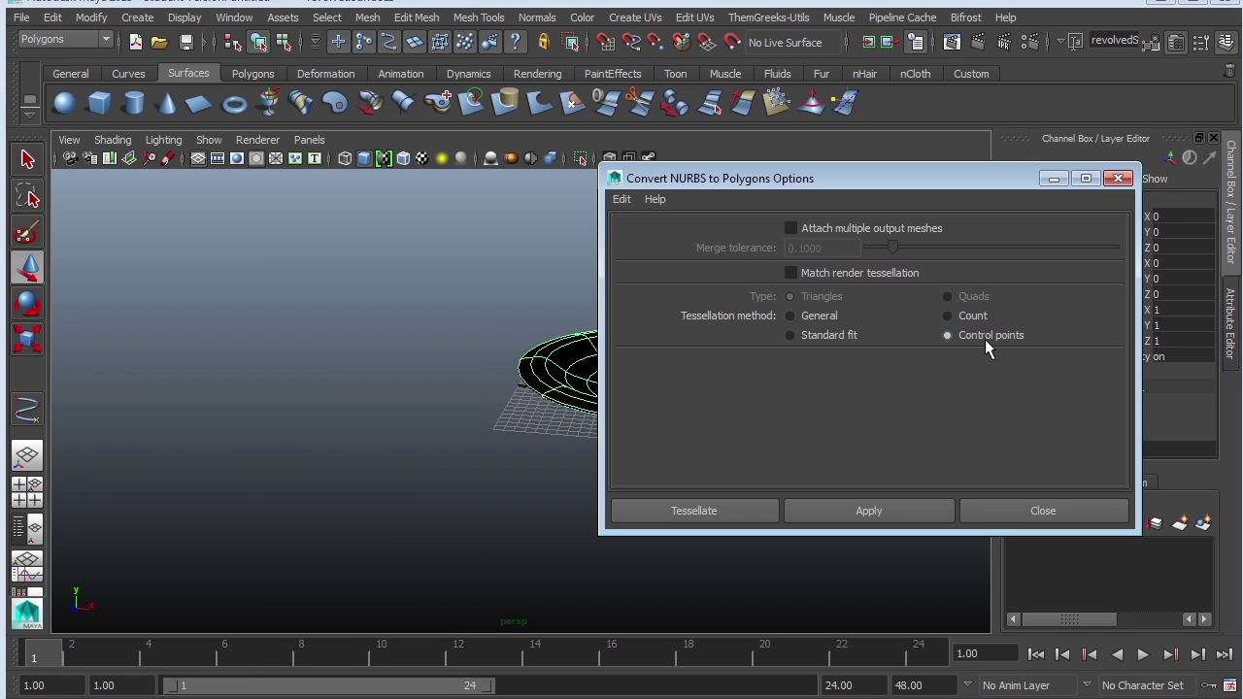
pyautogui.click(718, 509)
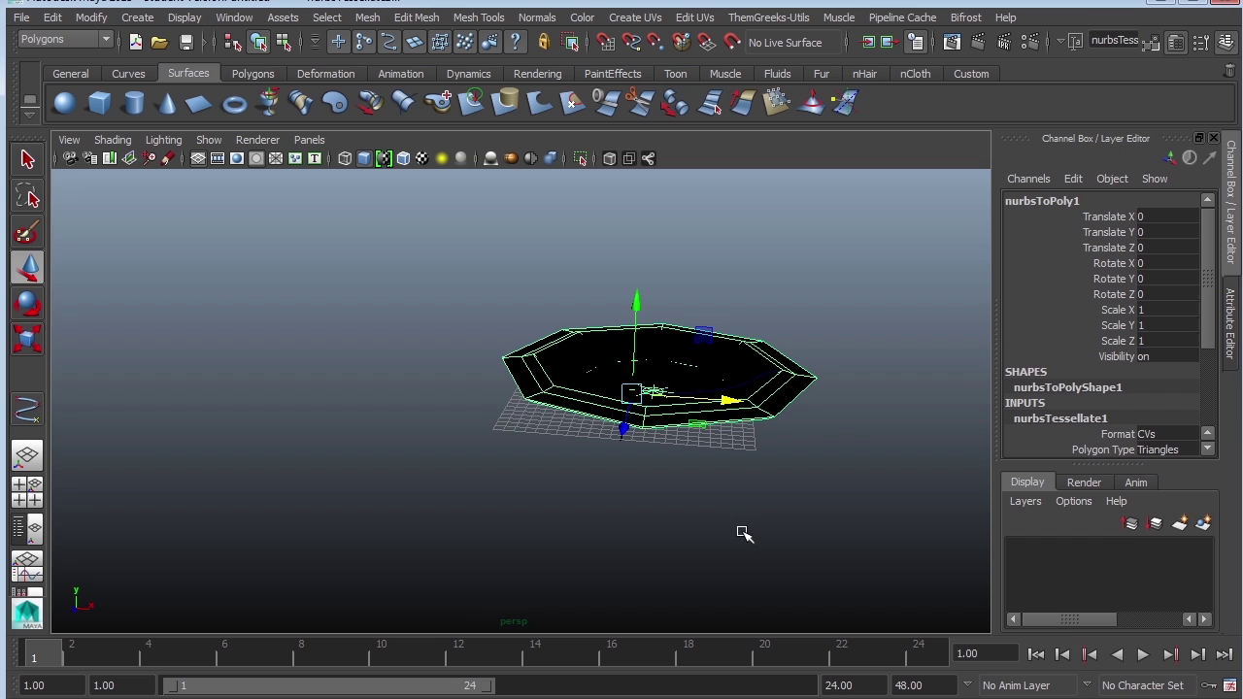
pyautogui.moveTo(727, 402); pyautogui.dragTo(418, 380)
pyautogui.click(434, 472)
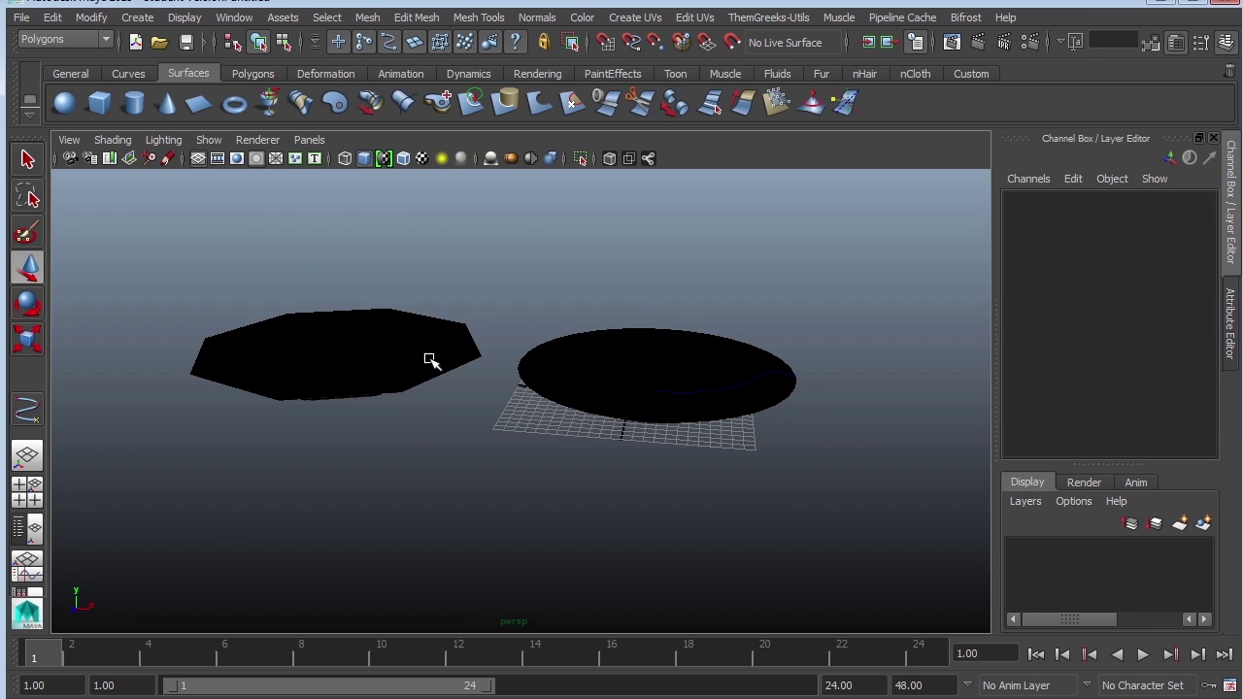
# Turn on smooth mesh preview for the polygon plate
pyautogui.click(430, 360)
pyautogui.press('3')
pyautogui.click(437, 280)
pyautogui.keyDown('alt'); pyautogui.moveTo(437, 280); pyautogui.dragTo(483, 348, button='right'); pyautogui.keyUp('alt')
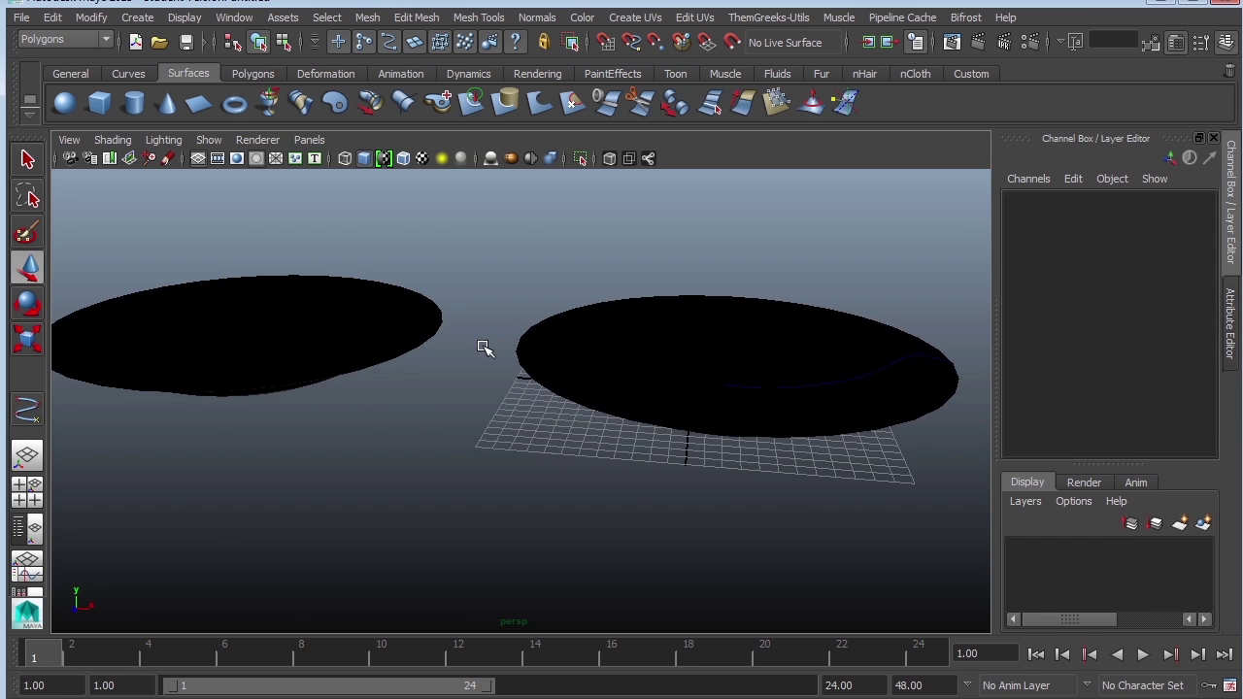
pyautogui.keyDown('alt'); pyautogui.moveTo(389, 324); pyautogui.dragTo(500, 348, button='middle'); pyautogui.keyUp('alt')
# Reverse the normals of the polygon plate
pyautogui.click(502, 346)
pyautogui.click(631, 22)
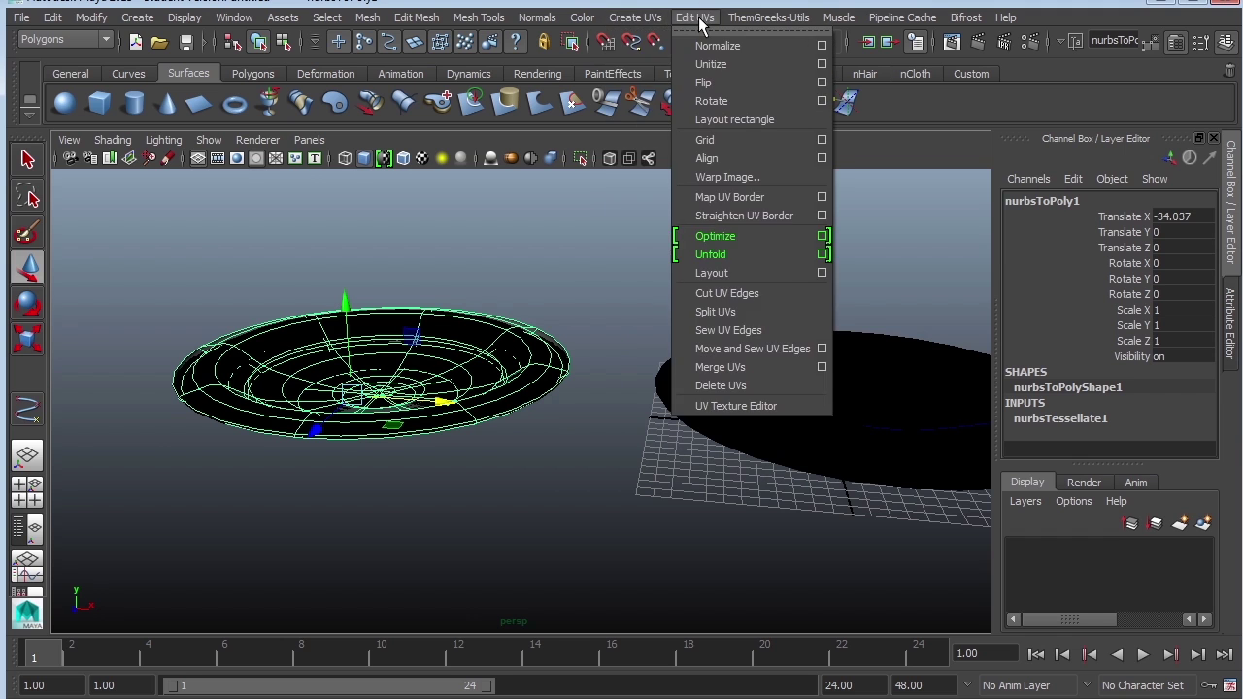
pyautogui.moveTo(537, 17)
pyautogui.click(577, 146)
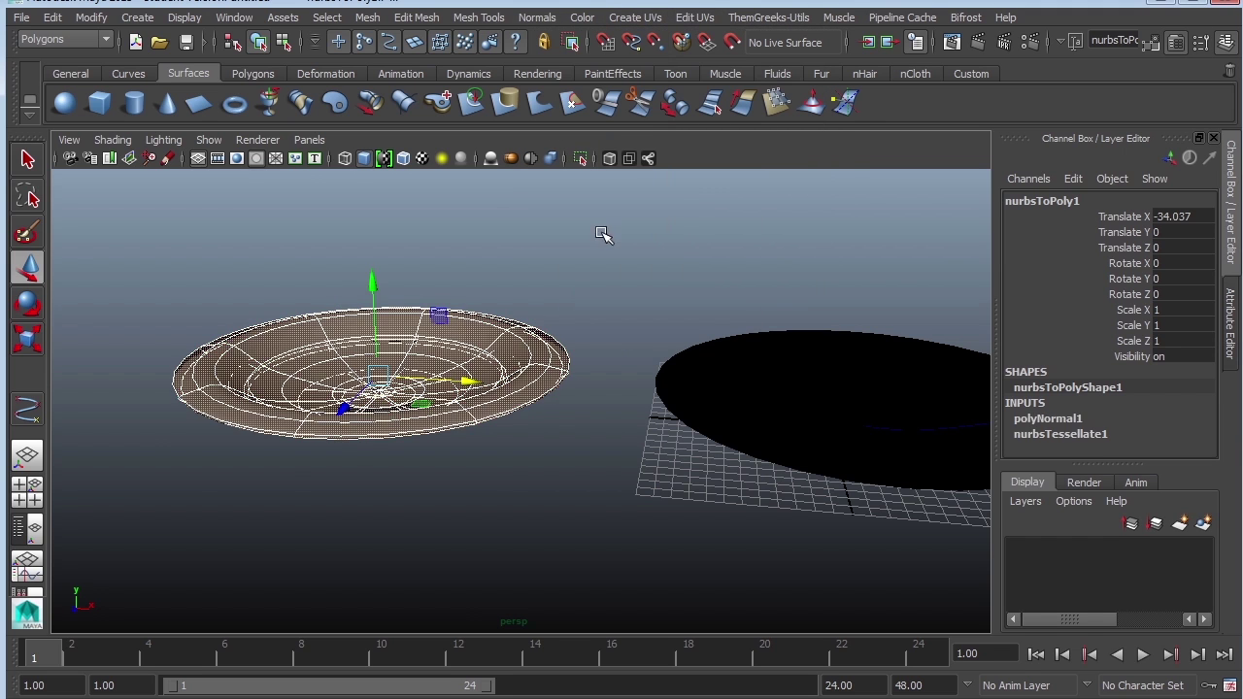
pyautogui.click(586, 494)
# Switch the polygon plate to vertex editing around the dark spot at its centre
pyautogui.keyDown('alt'); pyautogui.moveTo(586, 494); pyautogui.dragTo(502, 295); pyautogui.keyUp('alt')
pyautogui.click(502, 294)
pyautogui.keyDown('alt'); pyautogui.moveTo(502, 294); pyautogui.dragTo(584, 336, button='right'); pyautogui.keyUp('alt')
pyautogui.keyDown('alt'); pyautogui.moveTo(499, 280); pyautogui.dragTo(592, 417, button='middle'); pyautogui.keyUp('alt')
pyautogui.keyDown('alt'); pyautogui.moveTo(554, 369); pyautogui.dragTo(602, 403, button='right'); pyautogui.keyUp('alt')
pyautogui.keyDown('alt'); pyautogui.moveTo(581, 369); pyautogui.dragTo(582, 442, button='middle'); pyautogui.keyUp('alt')
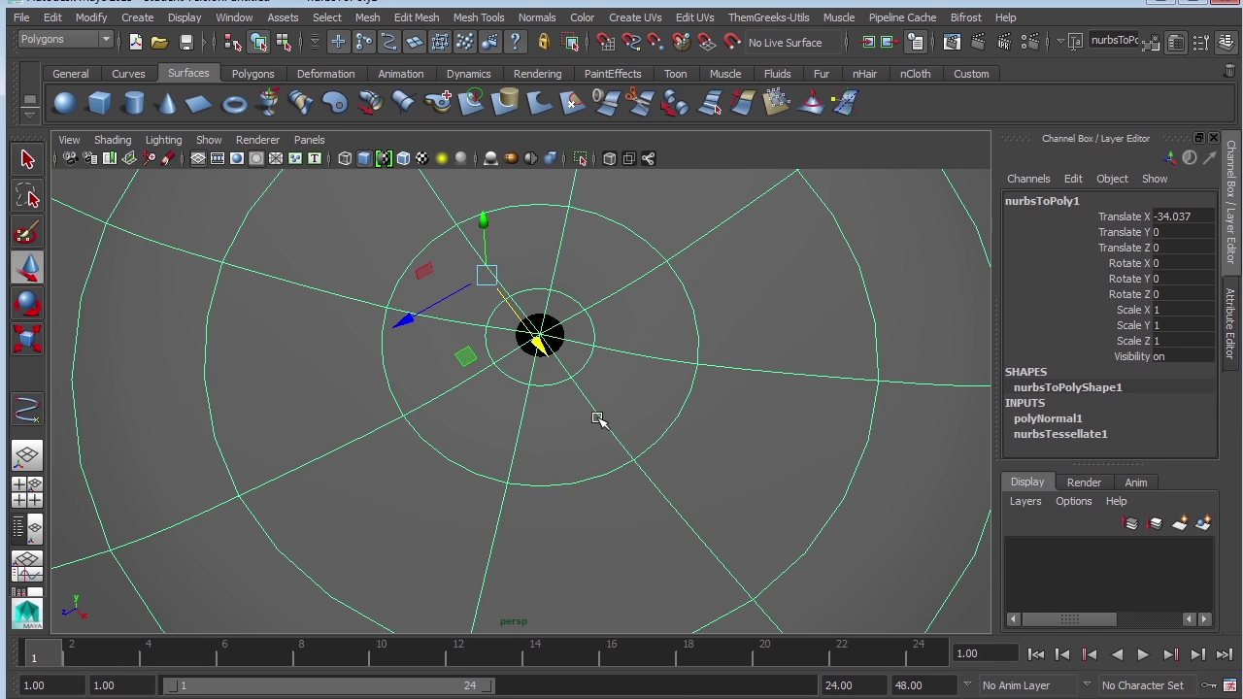
pyautogui.moveTo(602, 381); pyautogui.dragTo(519, 378, button='right')
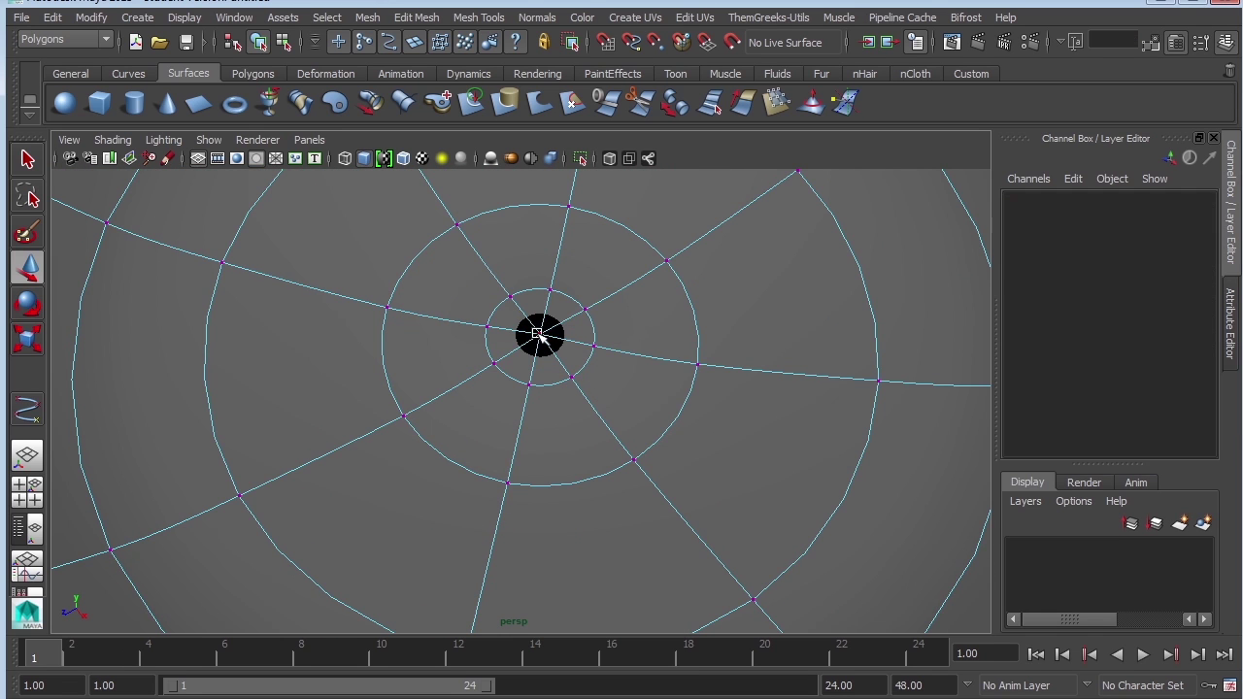
# Pull a single vertex at the plate's centre upward to test for unmerged points, and undo the move
pyautogui.click(539, 335)
pyautogui.keyDown('alt'); pyautogui.moveTo(539, 335); pyautogui.dragTo(577, 352); pyautogui.keyUp('alt')
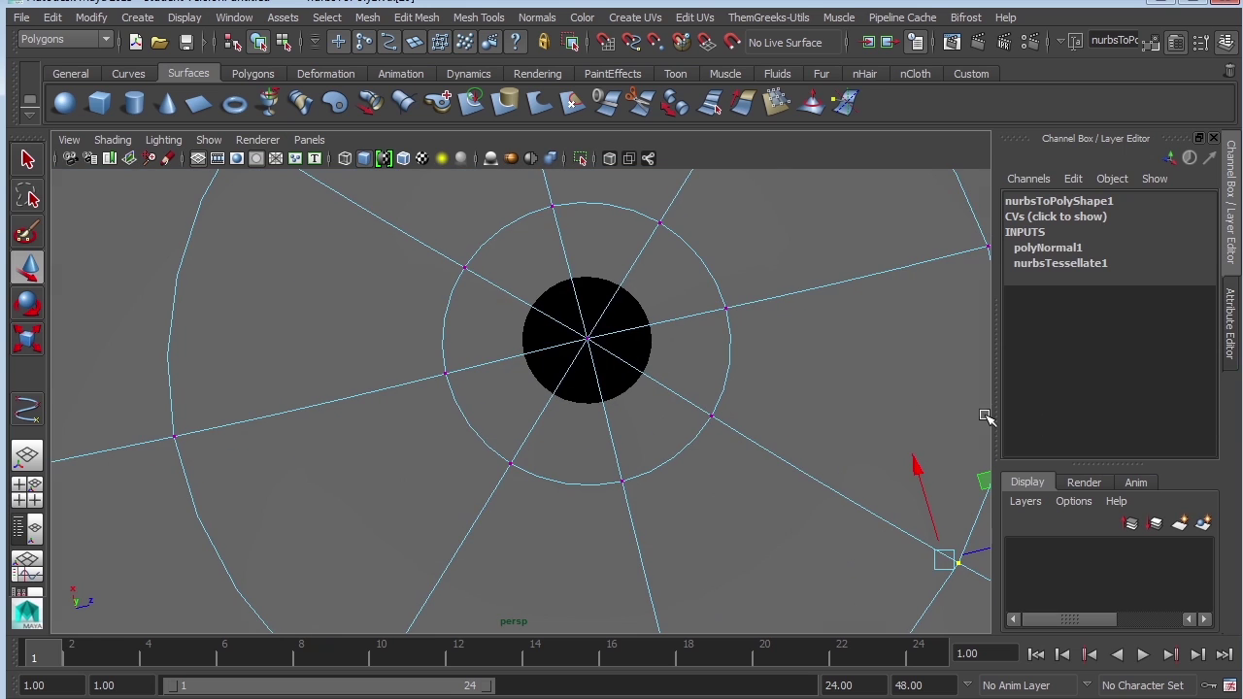
pyautogui.keyDown('alt'); pyautogui.moveTo(582, 342); pyautogui.dragTo(590, 345); pyautogui.keyUp('alt')
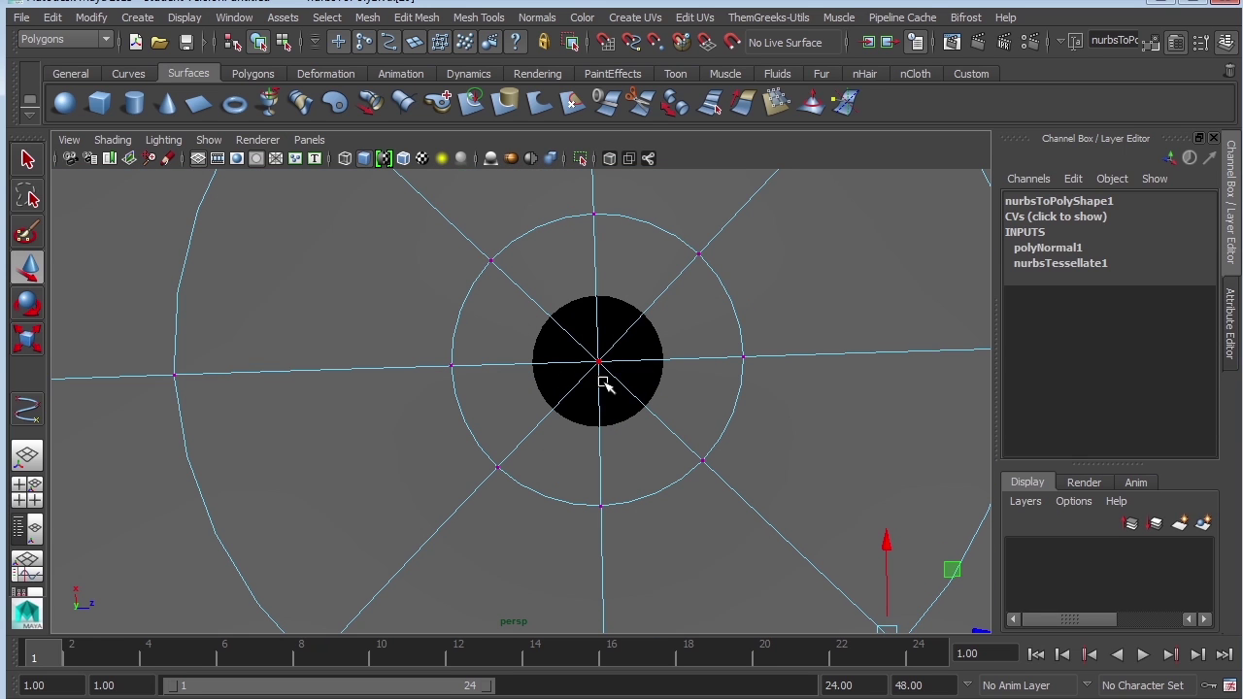
pyautogui.click(598, 366)
pyautogui.keyDown('alt'); pyautogui.moveTo(637, 320); pyautogui.dragTo(974, 420, button='right'); pyautogui.keyUp('alt')
pyautogui.keyDown('alt'); pyautogui.moveTo(769, 400); pyautogui.dragTo(783, 318); pyautogui.keyUp('alt')
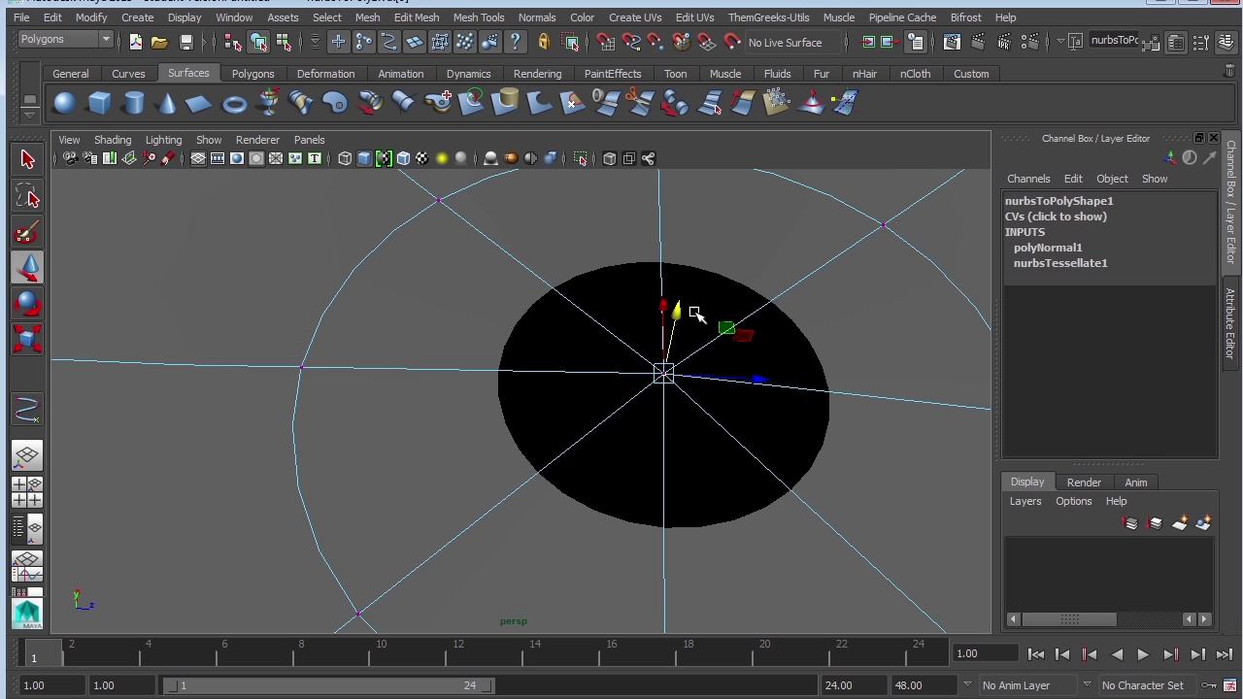
pyautogui.moveTo(677, 312); pyautogui.dragTo(687, 242)
pyautogui.hotkey('ctrl', 'z')
# Merge the overlapping vertices at the centre of the polygon plate with Merge Components
pyautogui.keyDown('alt'); pyautogui.moveTo(762, 424); pyautogui.dragTo(622, 369); pyautogui.keyUp('alt')
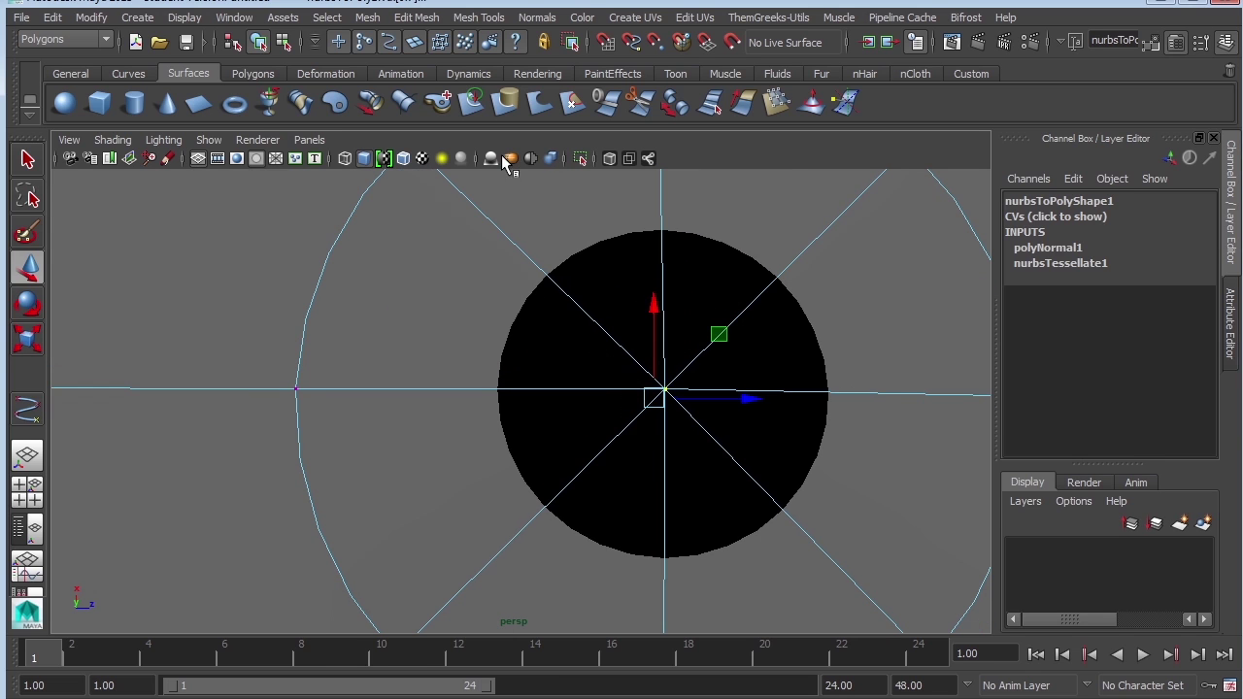
pyautogui.keyDown('alt'); pyautogui.moveTo(728, 280); pyautogui.dragTo(554, 359); pyautogui.keyUp('alt')
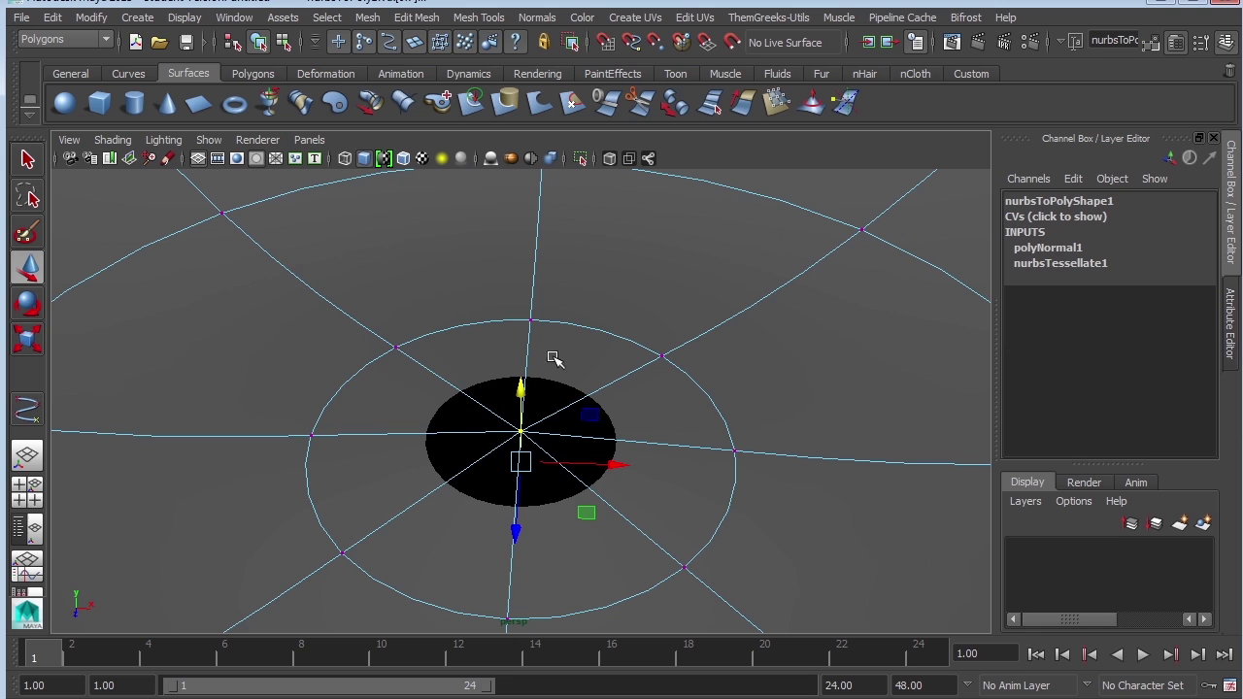
pyautogui.click(408, 19)
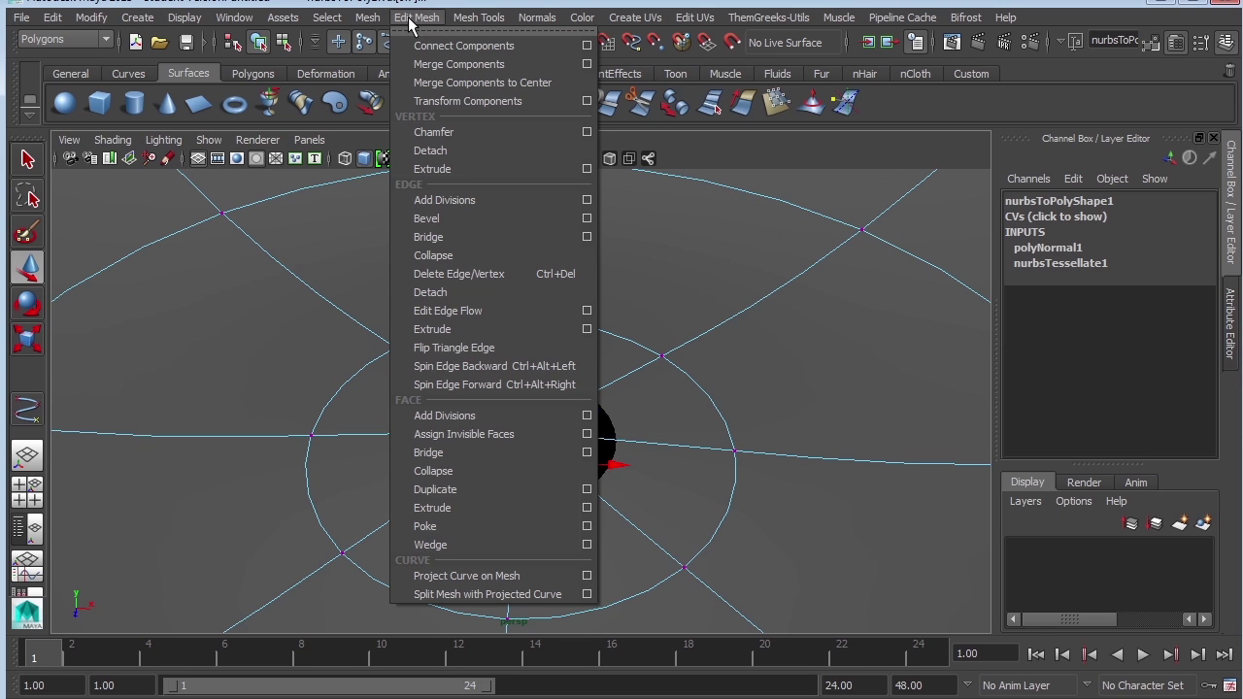
pyautogui.click(432, 67)
pyautogui.moveTo(712, 420); pyautogui.dragTo(765, 501)
# Move the merged centre vertex upward to check that the surrounding faces follow, and undo the move
pyautogui.keyDown('alt'); pyautogui.moveTo(706, 385); pyautogui.dragTo(501, 436); pyautogui.keyUp('alt')
pyautogui.click(530, 434)
pyautogui.moveTo(538, 361); pyautogui.dragTo(539, 322)
pyautogui.hotkey('ctrl', 'z')
# Leave vertex editing on the polygon plate and select the profile curve of the original revolved plate
pyautogui.keyDown('alt'); pyautogui.moveTo(680, 510); pyautogui.dragTo(682, 402); pyautogui.keyUp('alt')
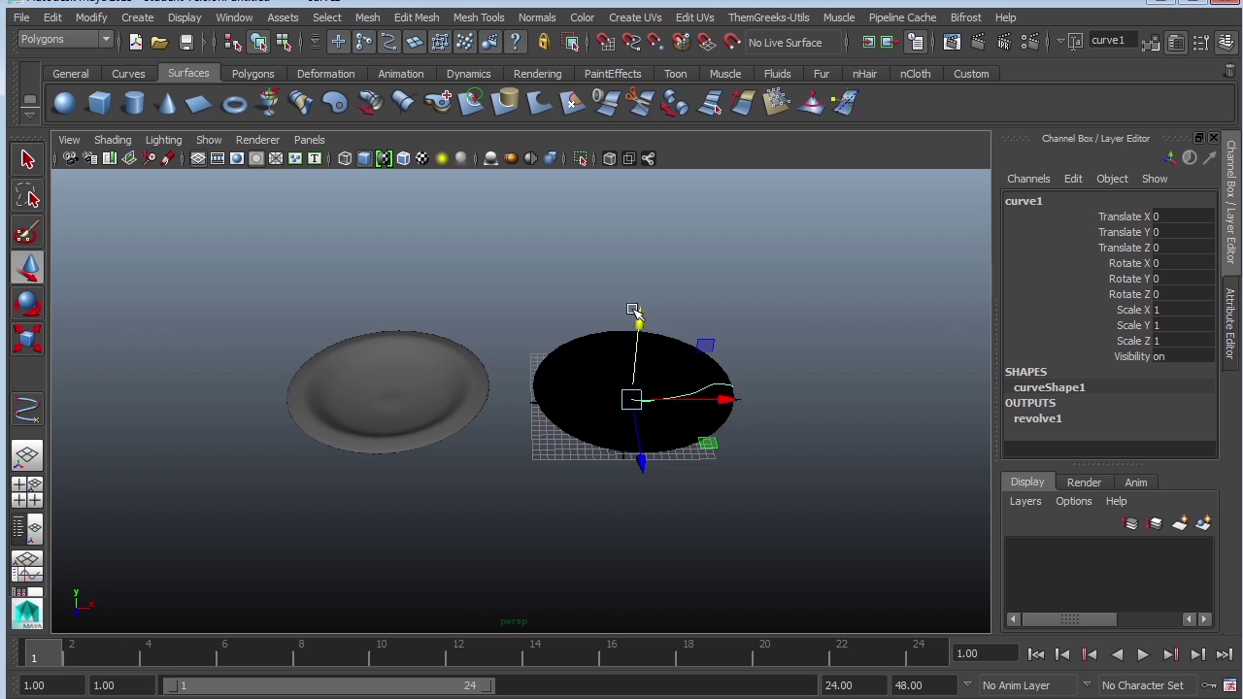
pyautogui.keyDown('alt'); pyautogui.moveTo(633, 310); pyautogui.dragTo(866, 351, button='right'); pyautogui.keyUp('alt')
pyautogui.keyDown('alt'); pyautogui.moveTo(920, 327); pyautogui.dragTo(870, 324); pyautogui.keyUp('alt')
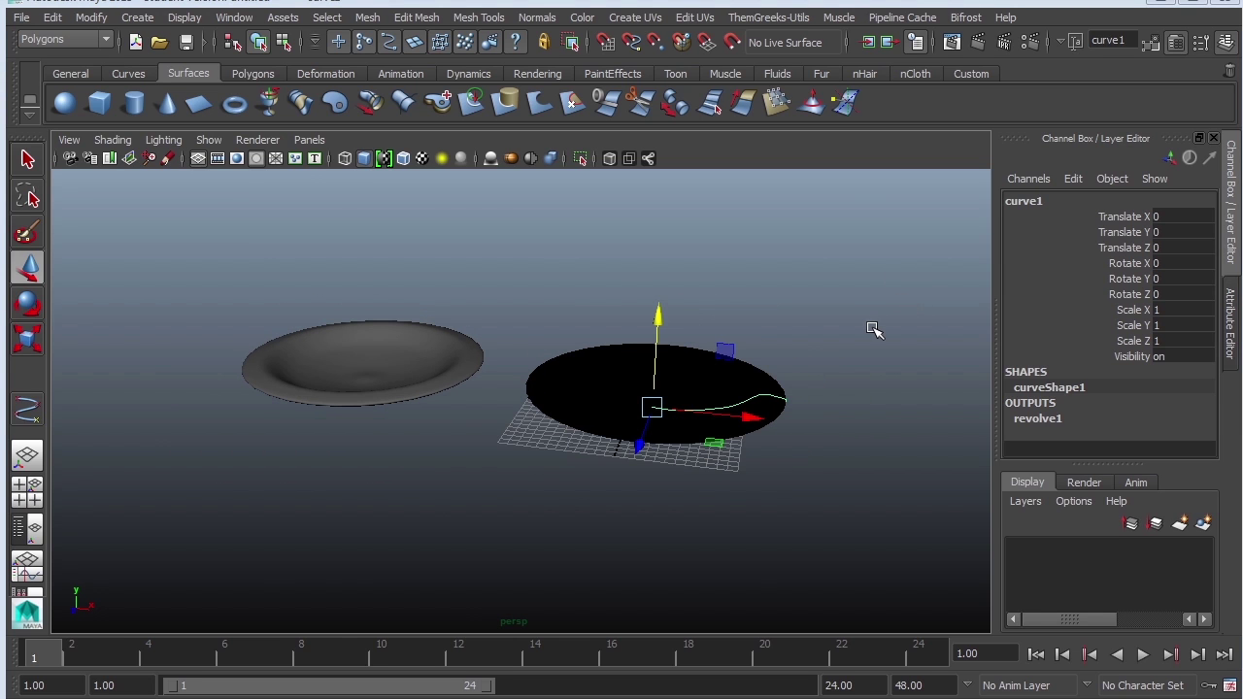